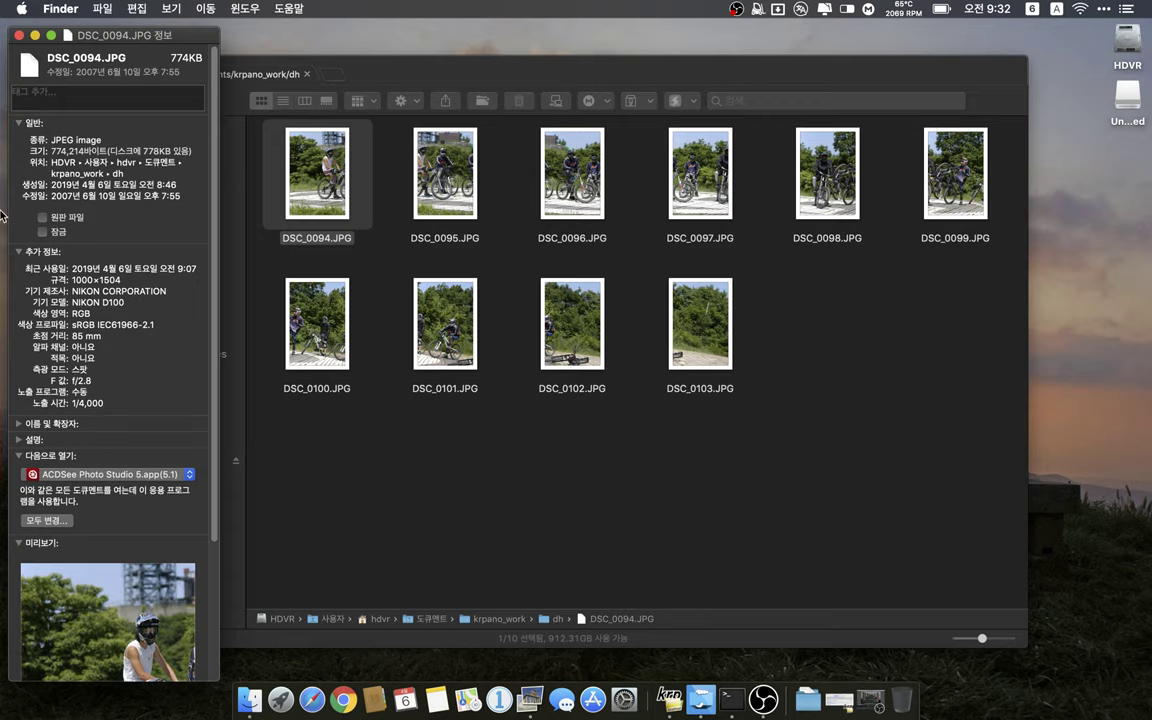
- Select all ten photos in the dh folder and page through them in an enlarged preview
{"action": "left_click", "coordinate": [18, 36]}
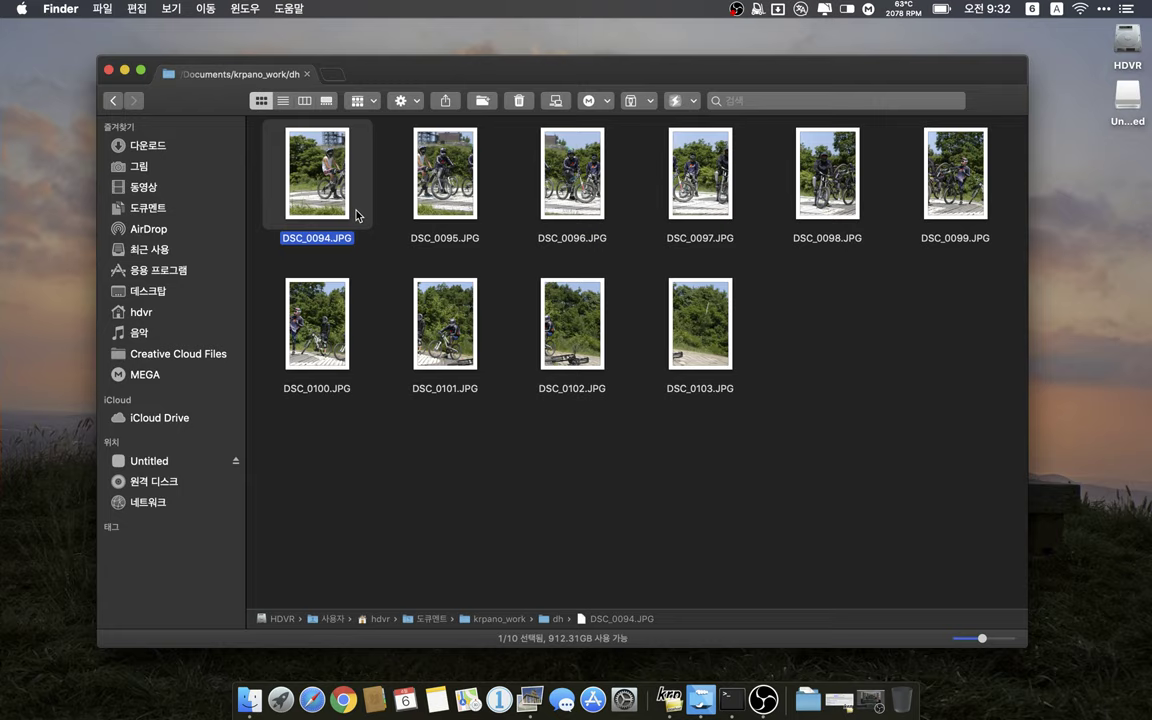
{"action": "key", "text": "super+a"}
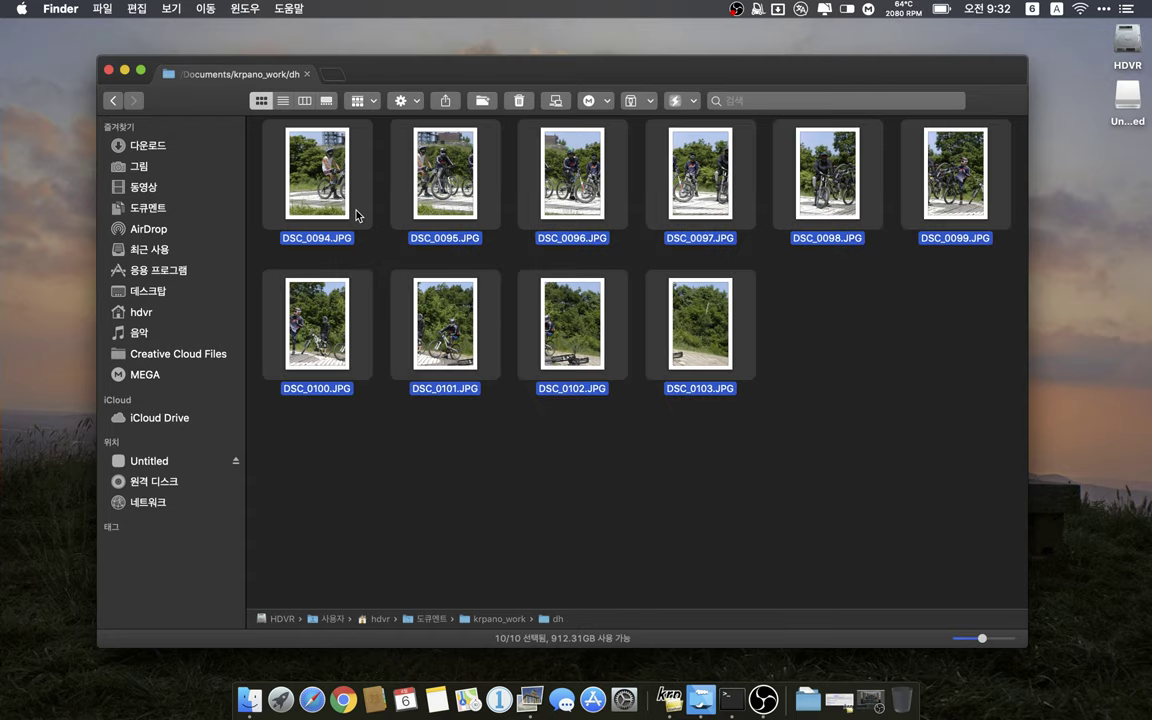
{"action": "key", "text": "space"}
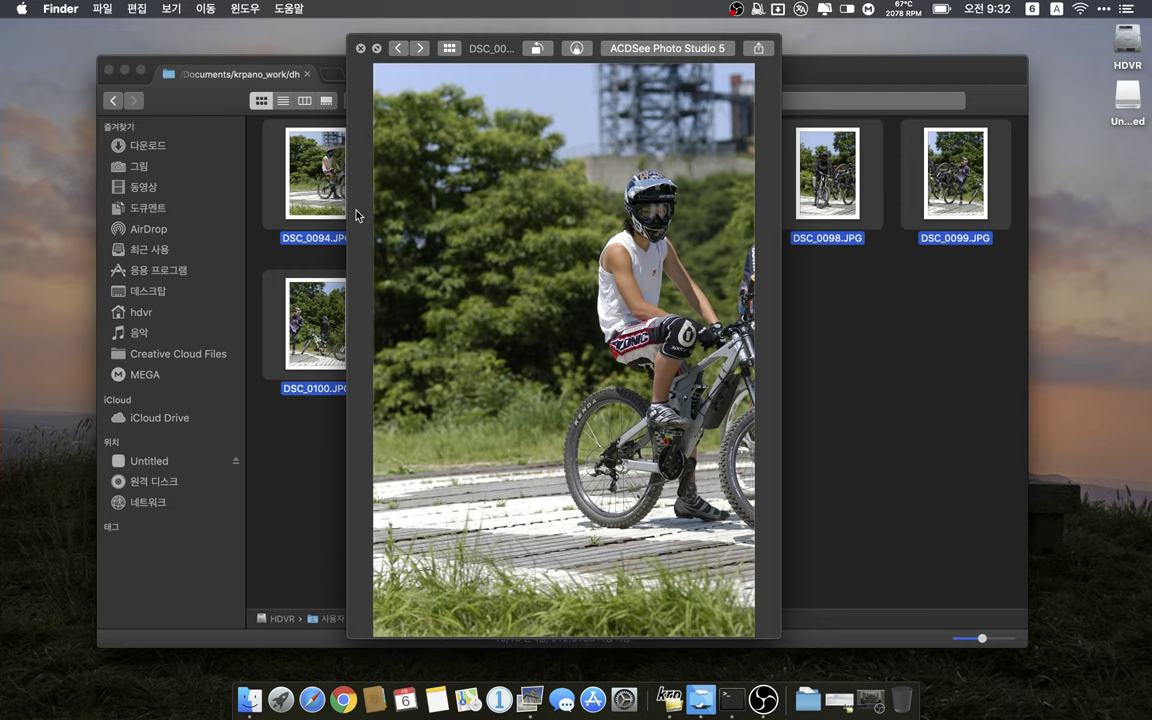
{"action": "key", "text": "Right"}
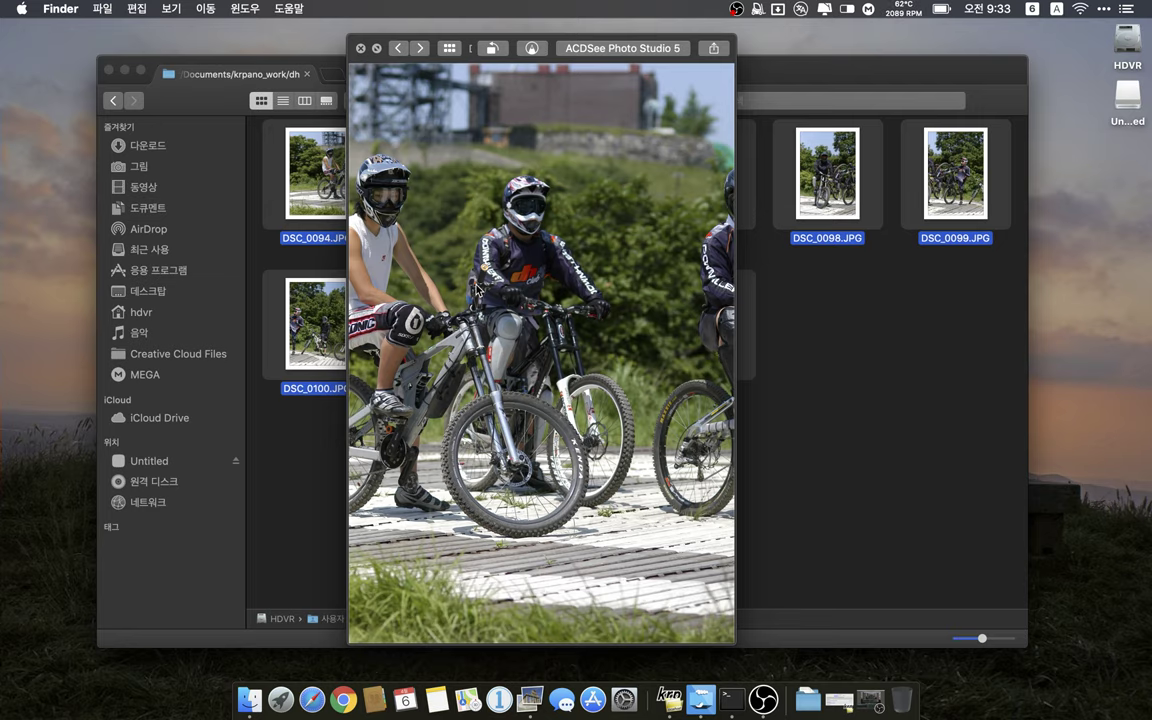
{"action": "key", "text": "Right"}
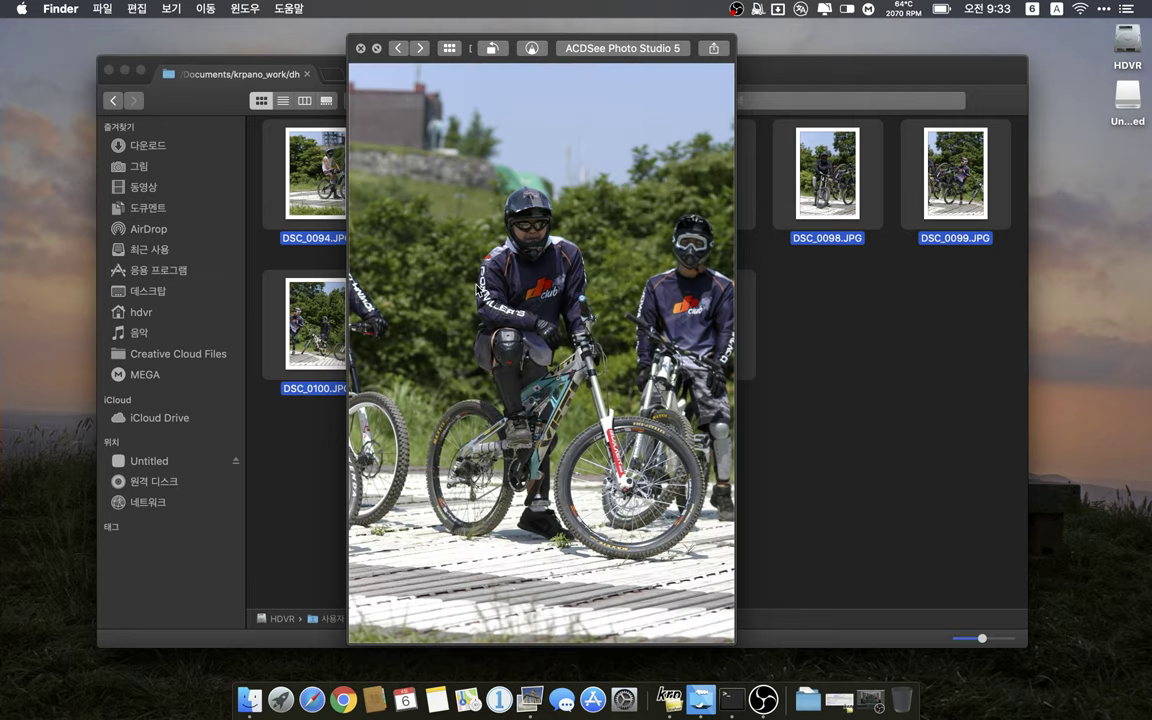
{"action": "key", "text": "Right"}
{"action": "key", "text": "Right"}
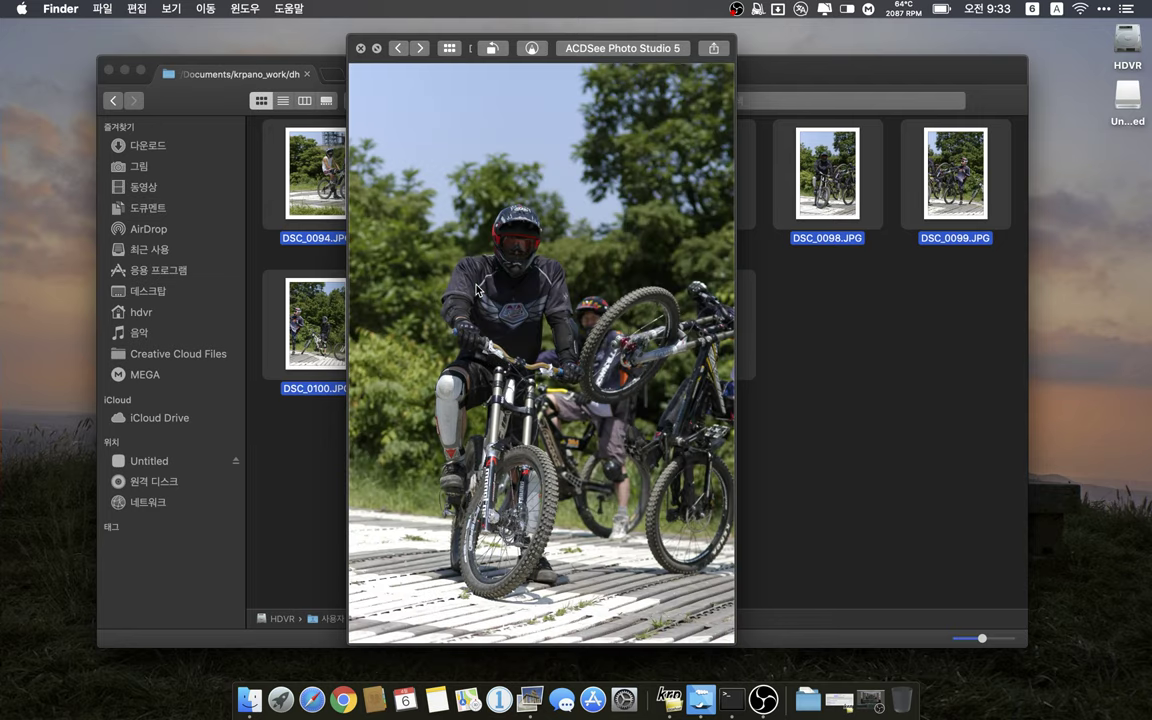
{"action": "key", "text": "Right"}
{"action": "key", "text": "Right"}
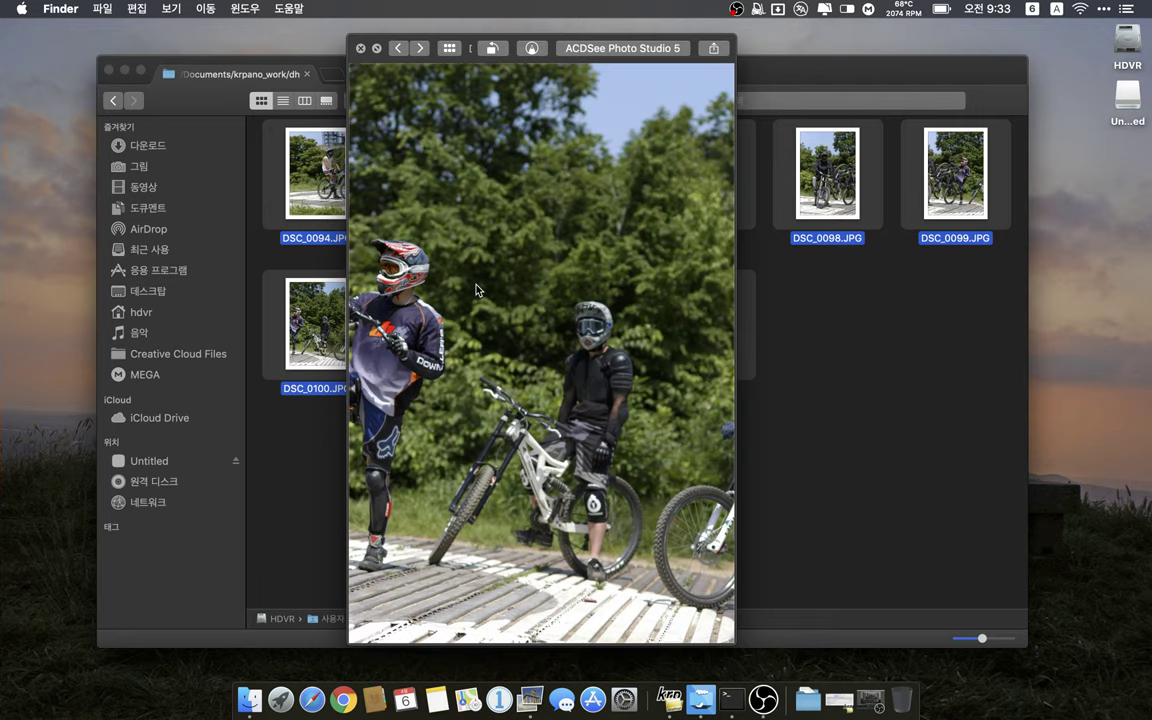
{"action": "key", "text": "Right"}
{"action": "key", "text": "Right"}
{"action": "key", "text": "Right"}
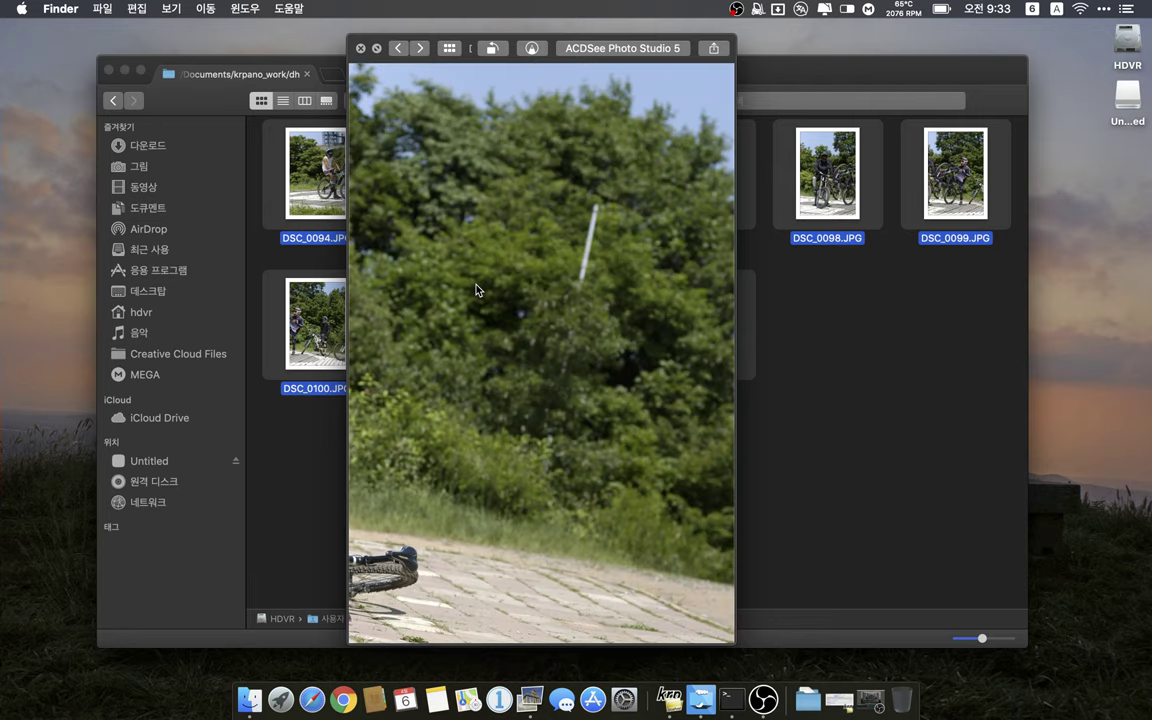
{"action": "key", "text": "Right"}
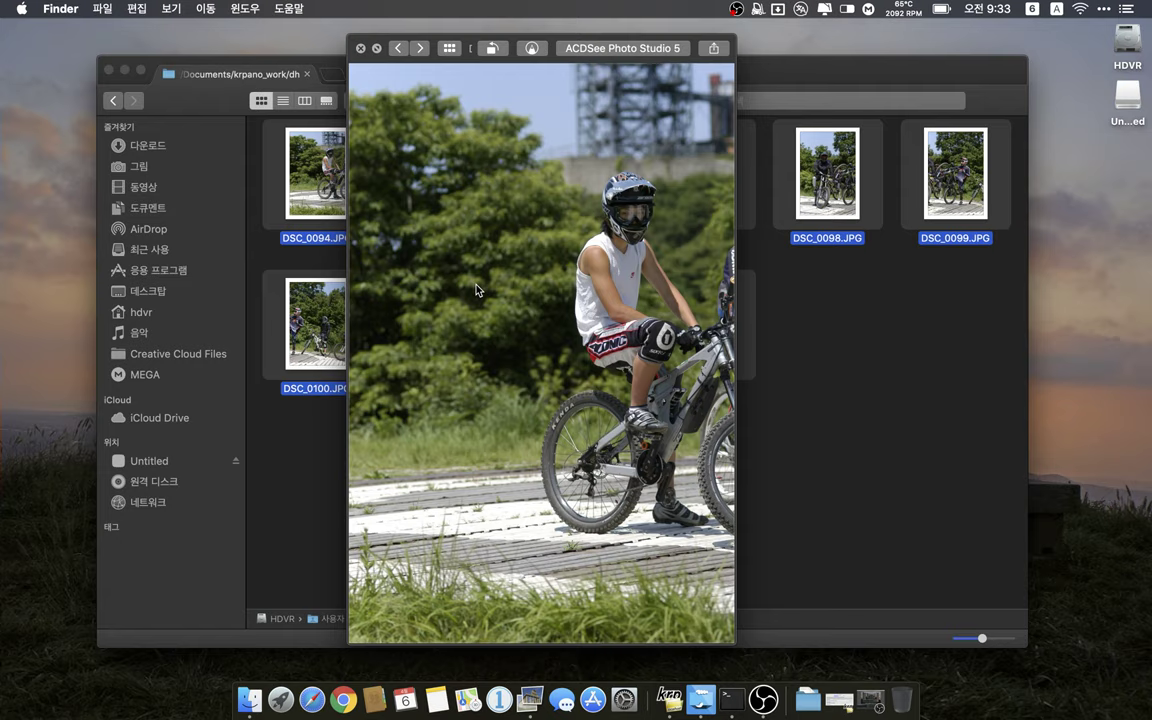
{"action": "left_click", "coordinate": [359, 48]}
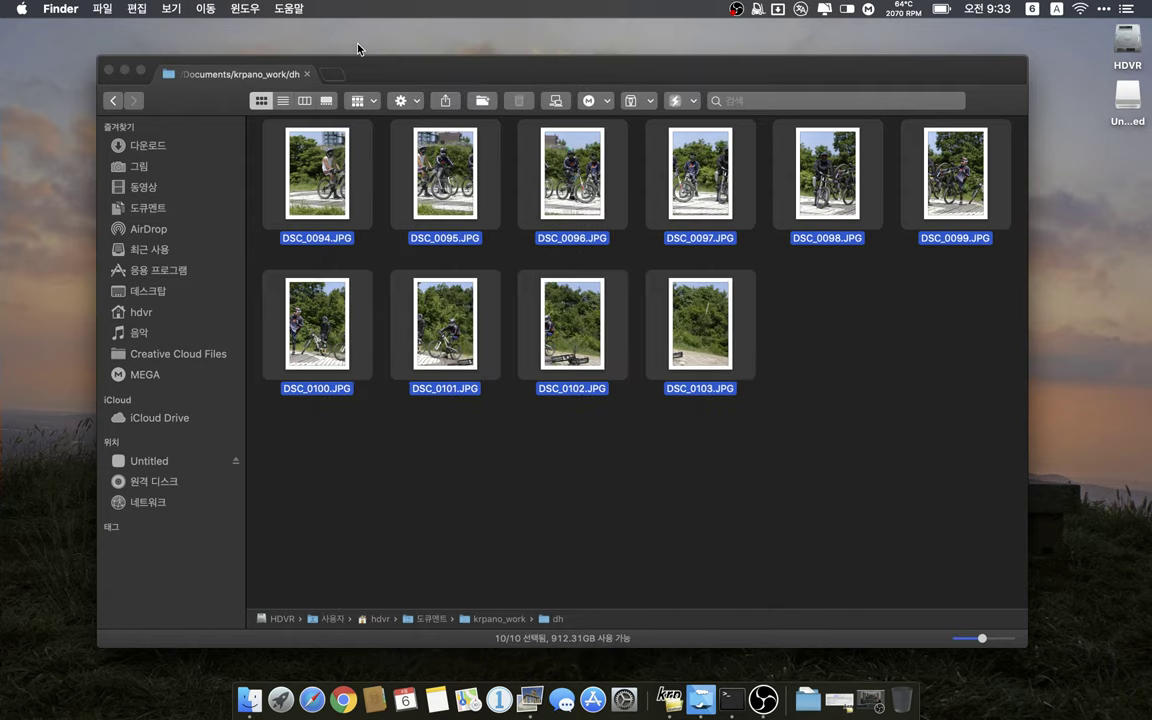
- Open the ten selected photos in PTGui Pro and align them into a panorama
{"action": "right_click", "coordinate": [577, 196]}
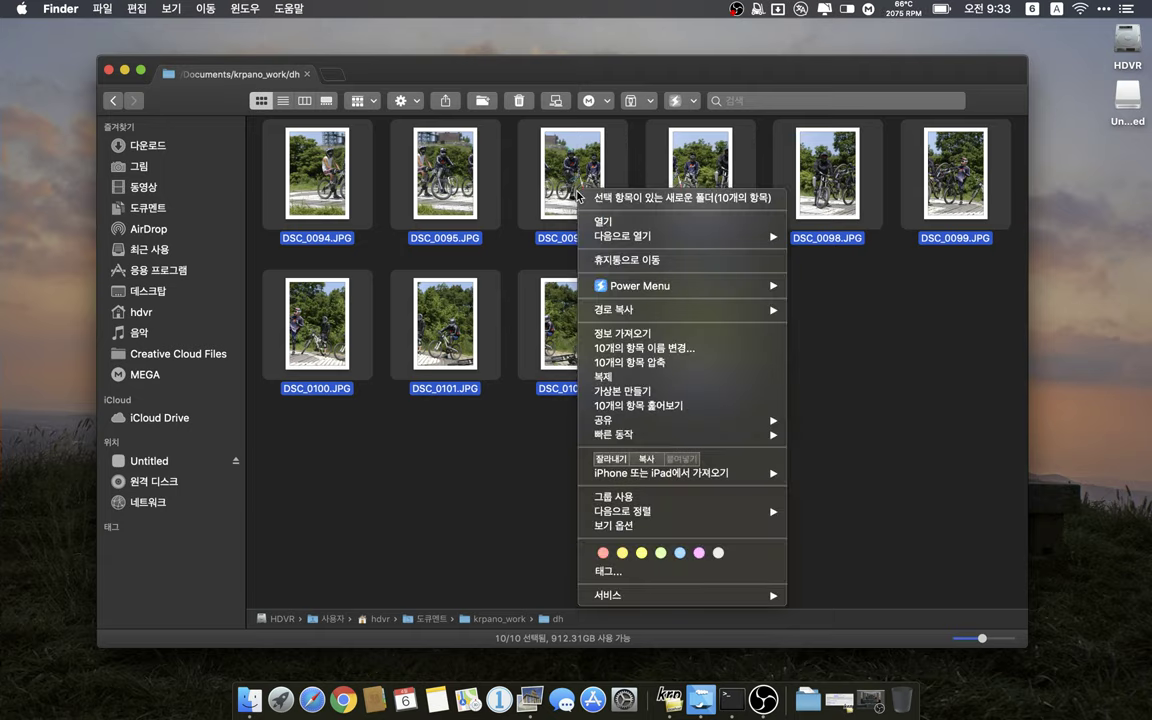
{"action": "mouse_move", "coordinate": [640, 286]}
{"action": "mouse_move", "coordinate": [910, 288]}
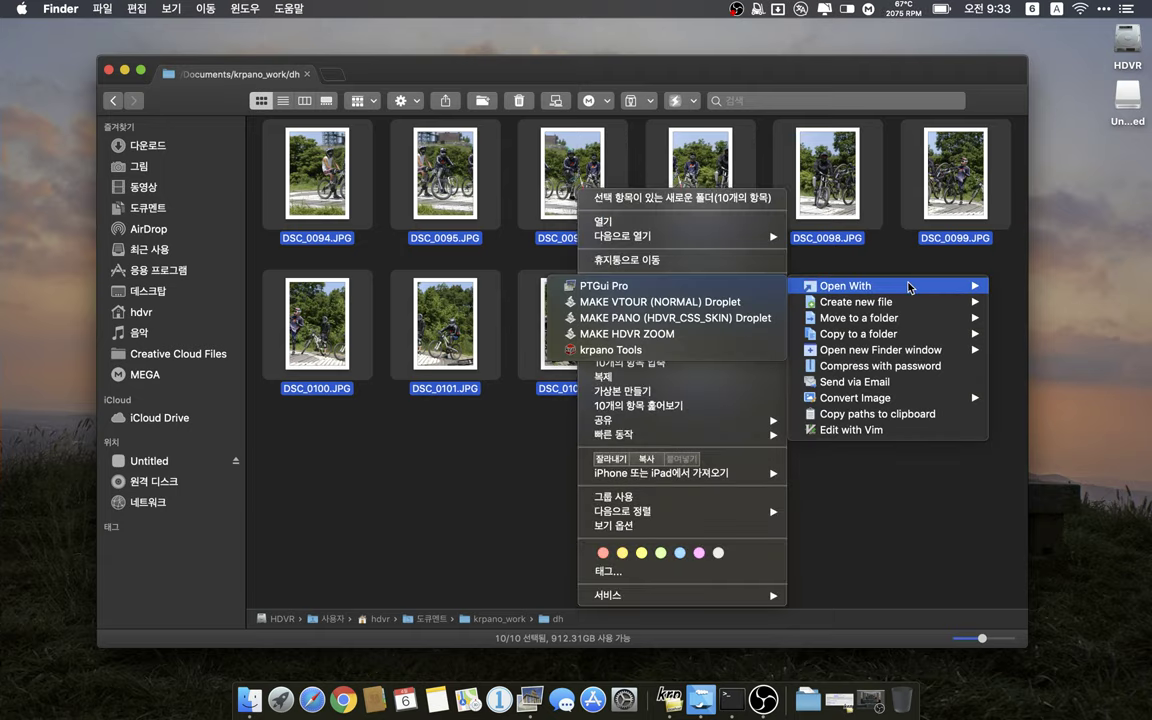
{"action": "left_click", "coordinate": [682, 289]}
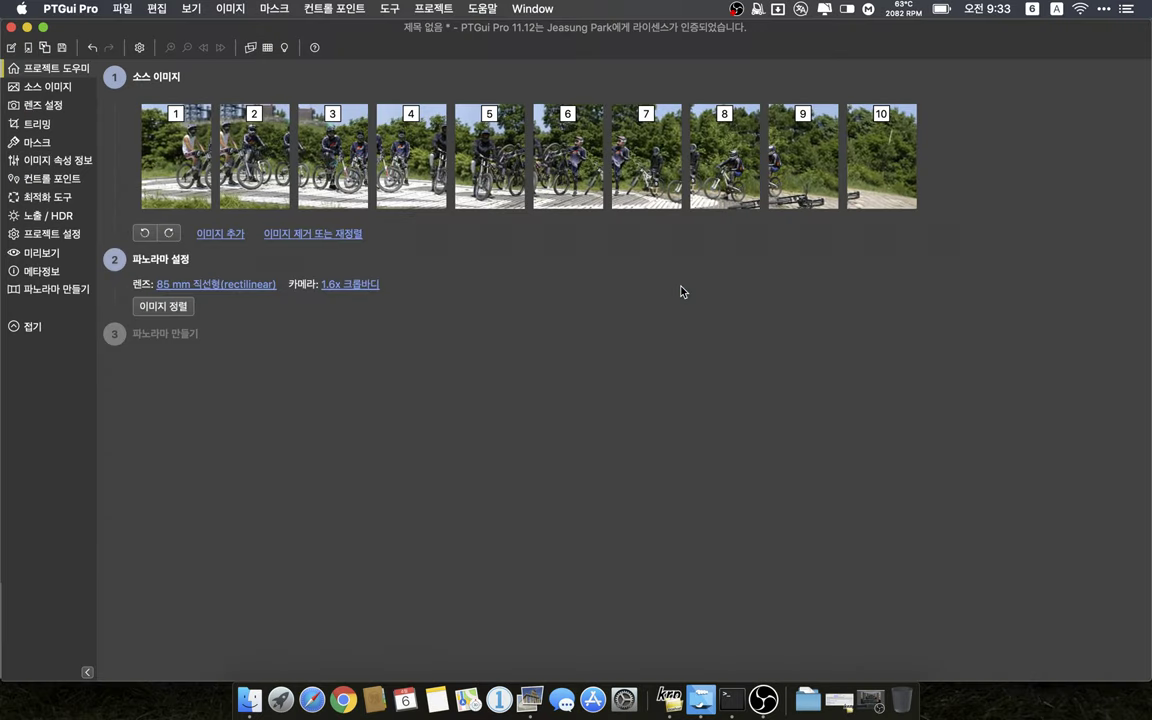
{"action": "left_click", "coordinate": [166, 307]}
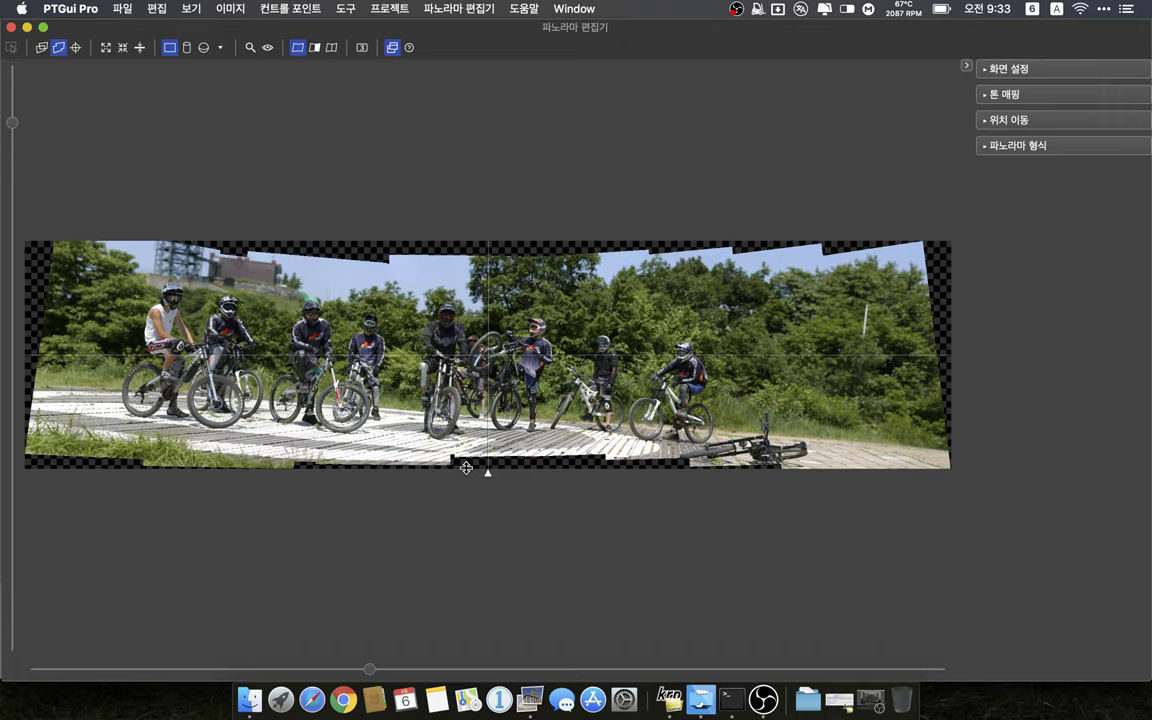
- Crop the panorama on all four sides, cutting the ragged edges and ending just beyond the outermost riders, and close the panorama editor
{"action": "left_click_drag", "start_coordinate": [466, 468], "coordinate": [465, 449]}
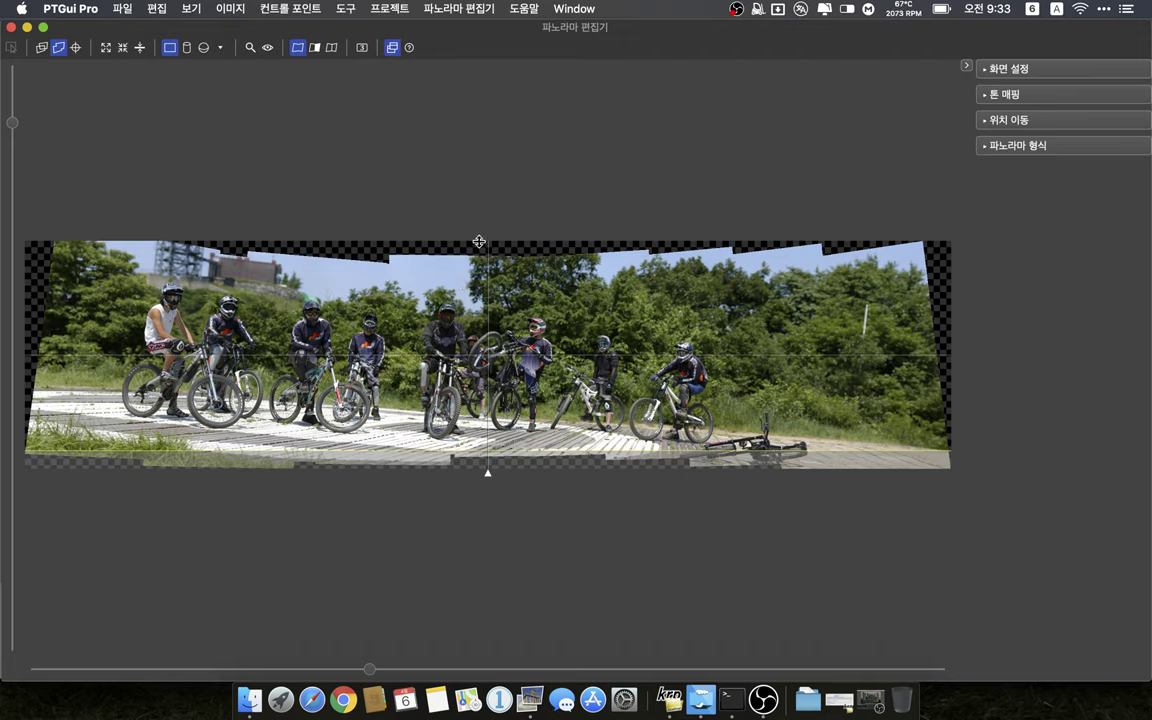
{"action": "left_click_drag", "start_coordinate": [479, 241], "coordinate": [482, 268]}
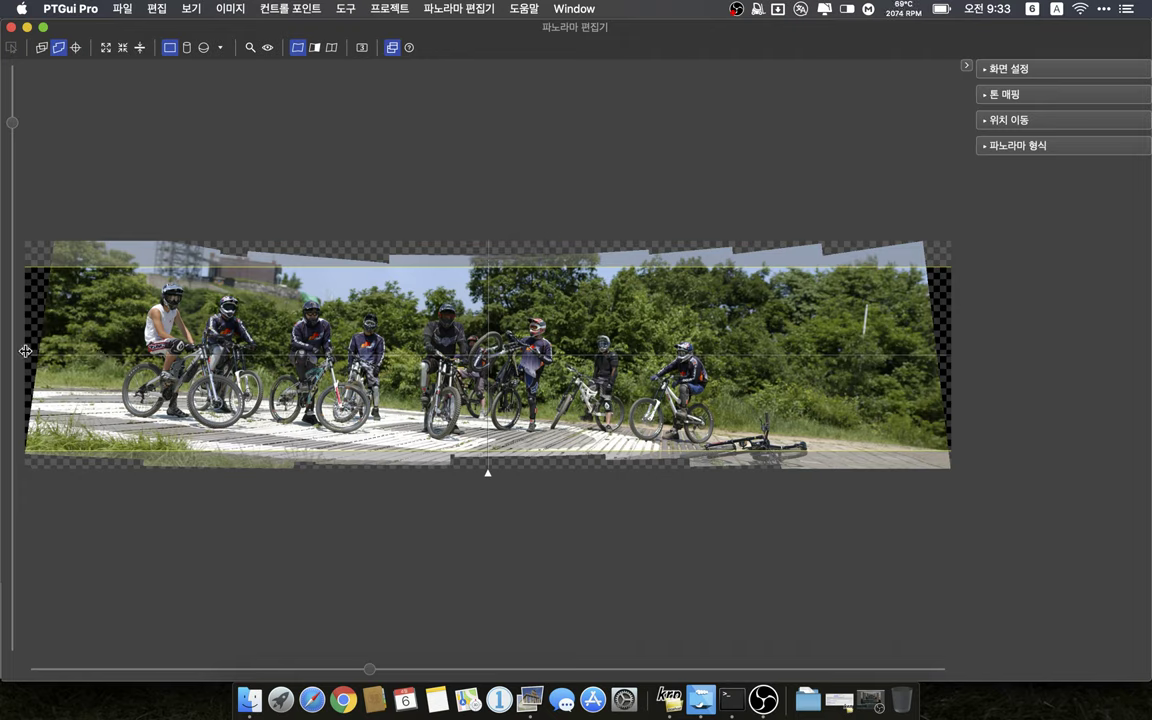
{"action": "left_click_drag", "start_coordinate": [25, 350], "coordinate": [96, 348]}
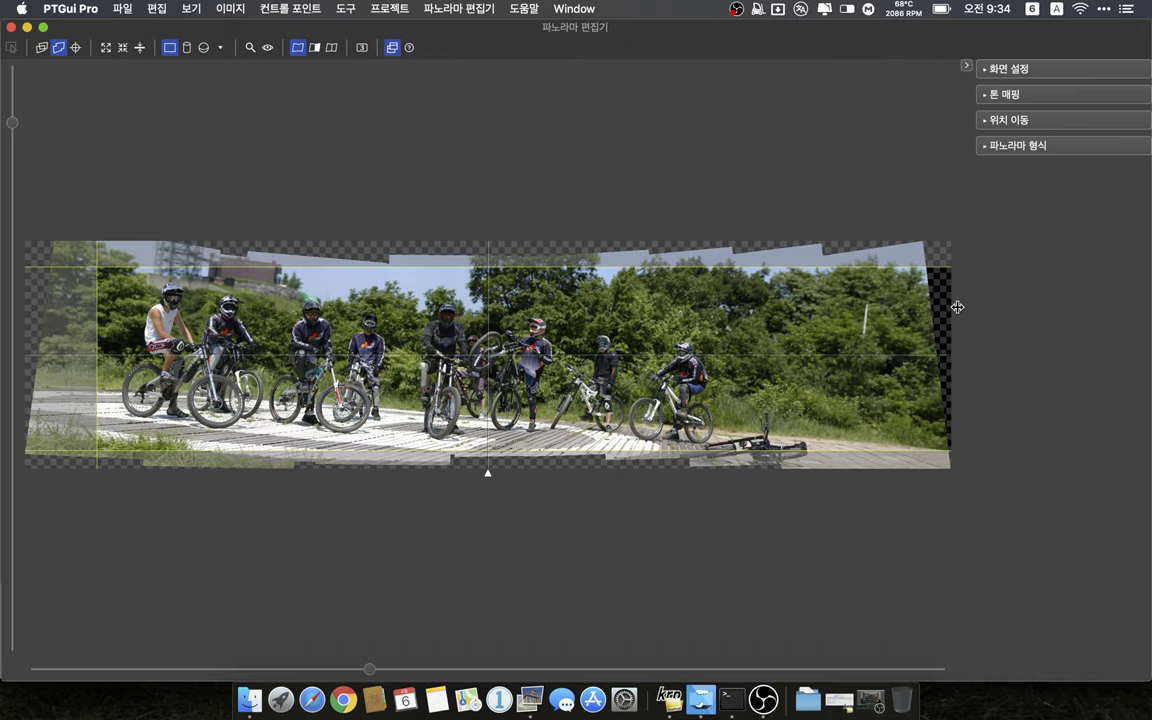
{"action": "left_click_drag", "start_coordinate": [957, 307], "coordinate": [744, 341]}
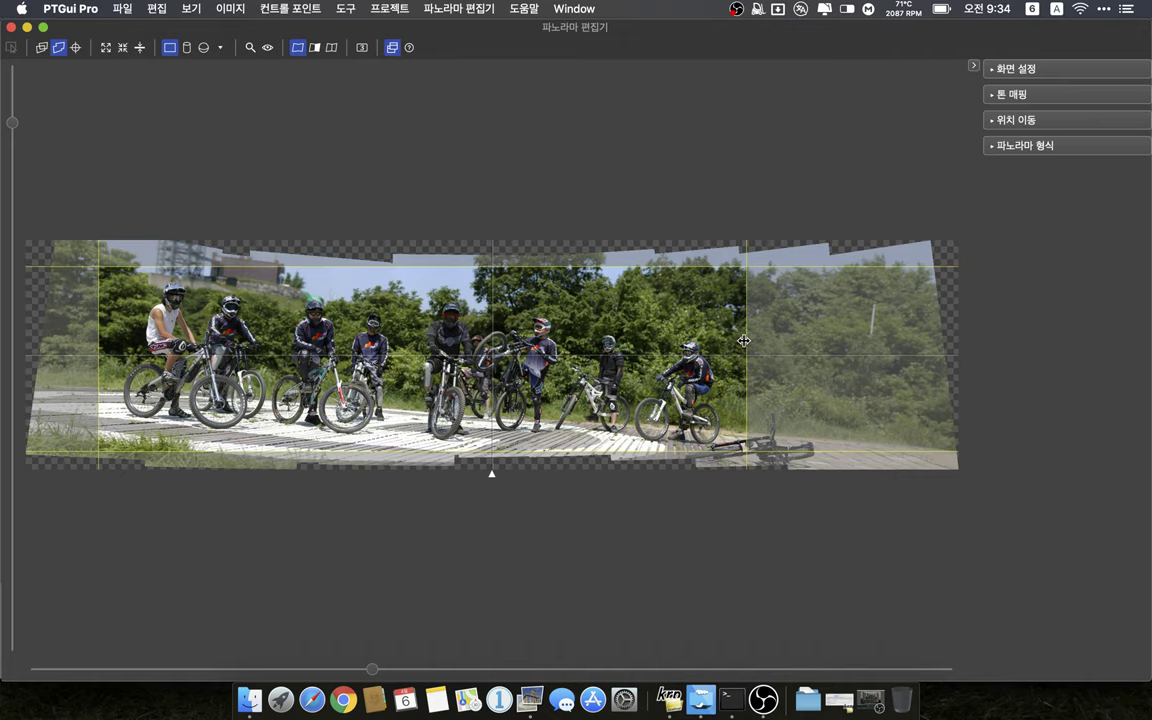
{"action": "left_click_drag", "start_coordinate": [744, 341], "coordinate": [740, 341]}
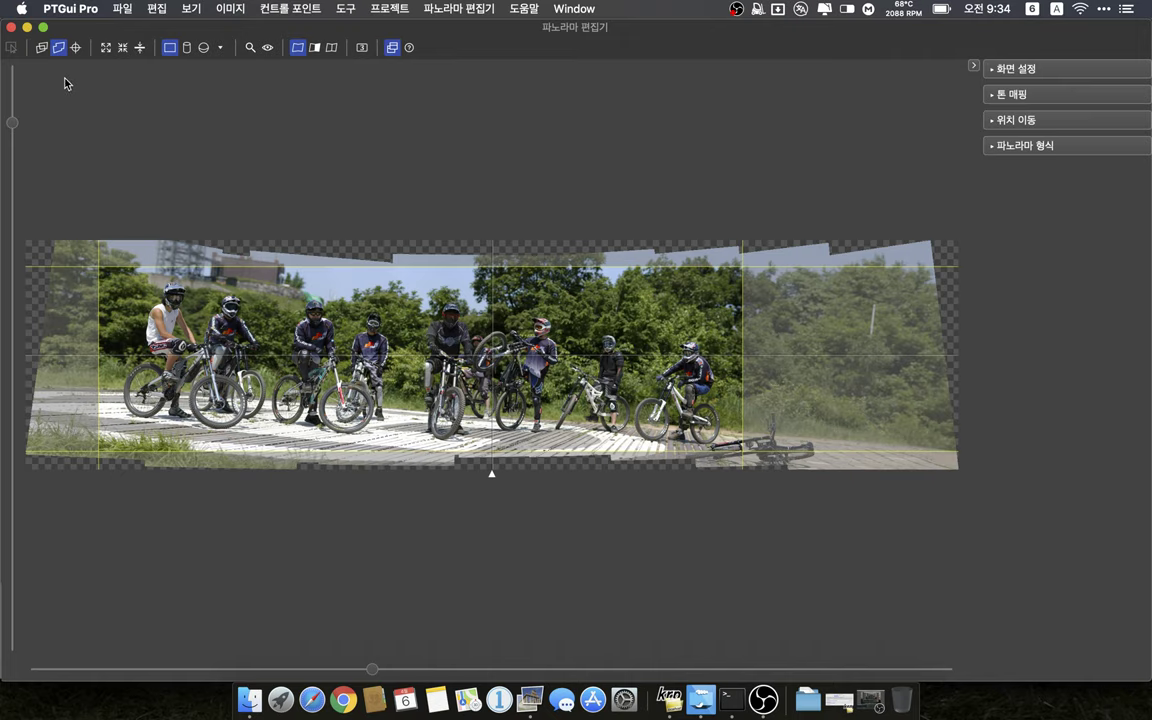
{"action": "left_click", "coordinate": [11, 28]}
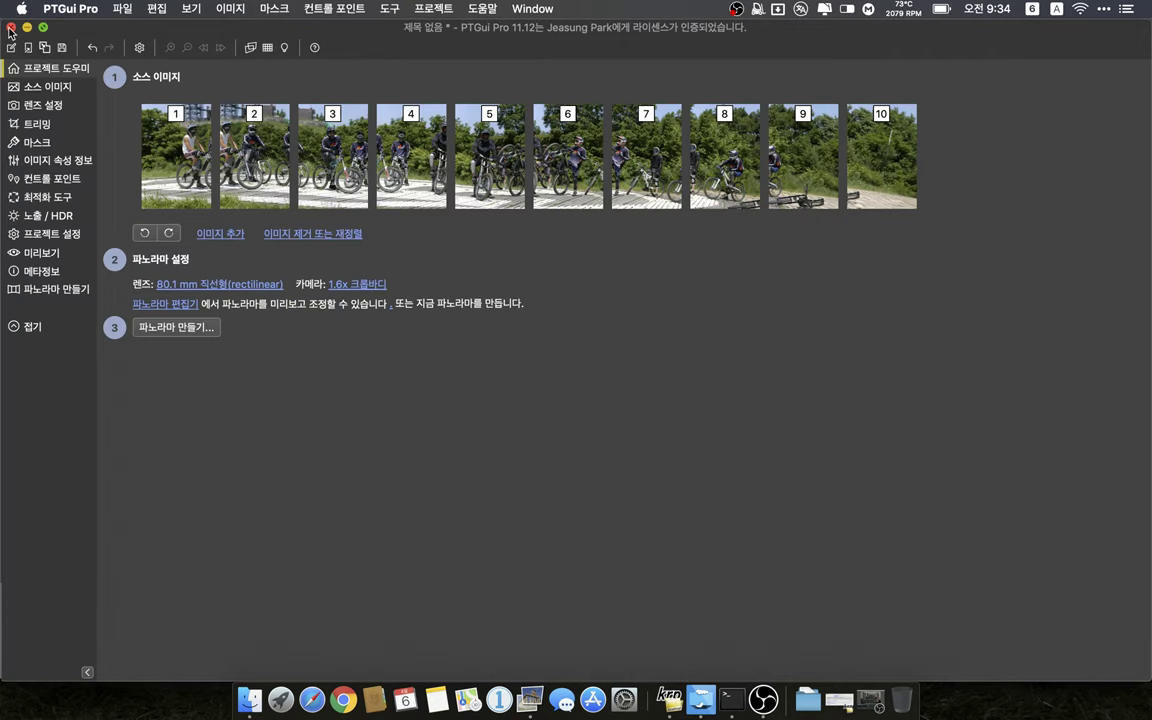
- In the panorama output settings, apply the optimum 100% size and set the width to 5000 pixels
{"action": "left_click", "coordinate": [167, 328]}
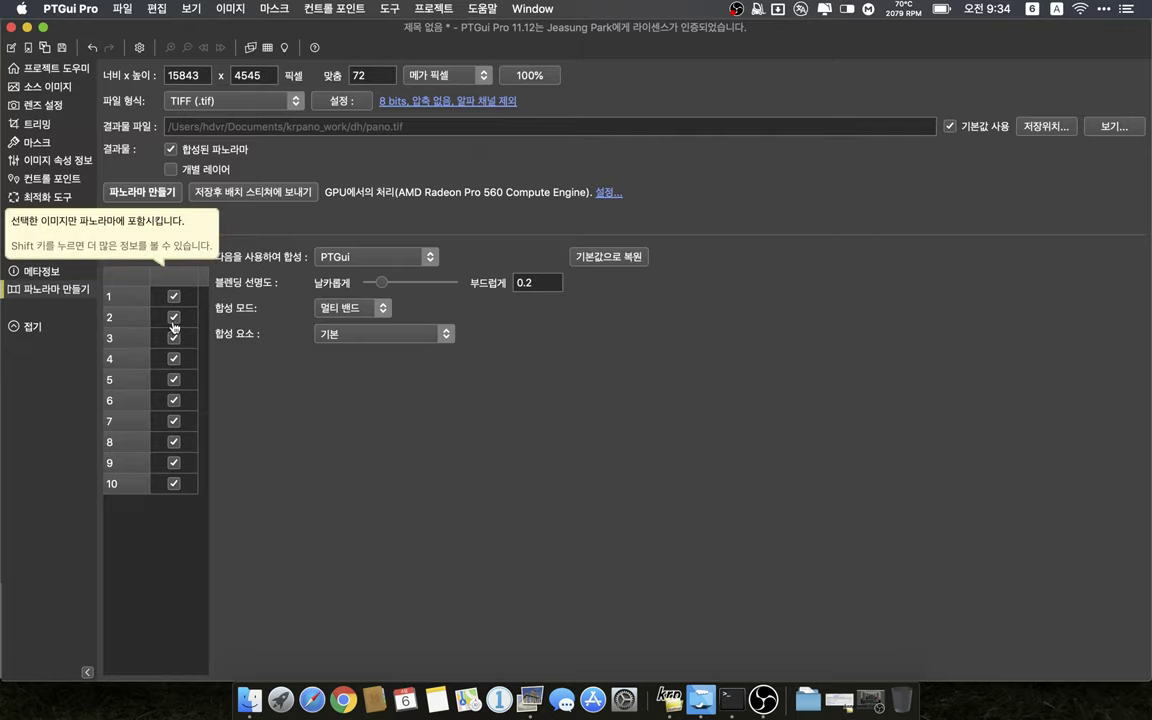
{"action": "left_click", "coordinate": [531, 77]}
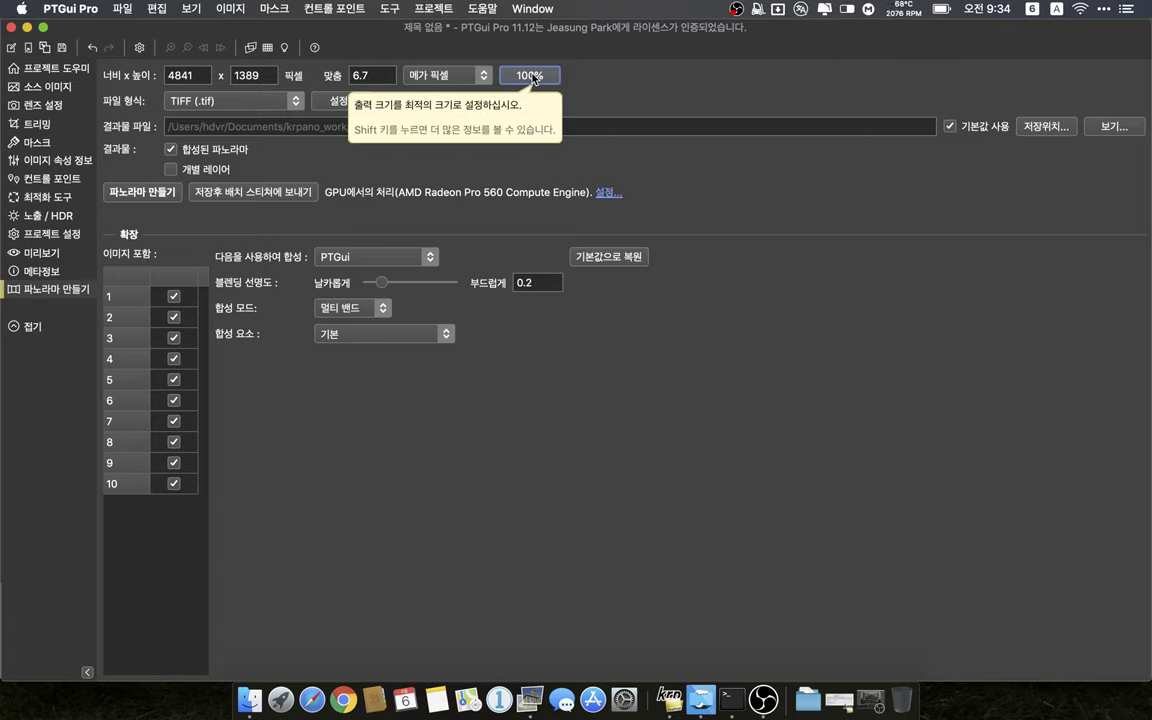
{"action": "double_click", "coordinate": [196, 75]}
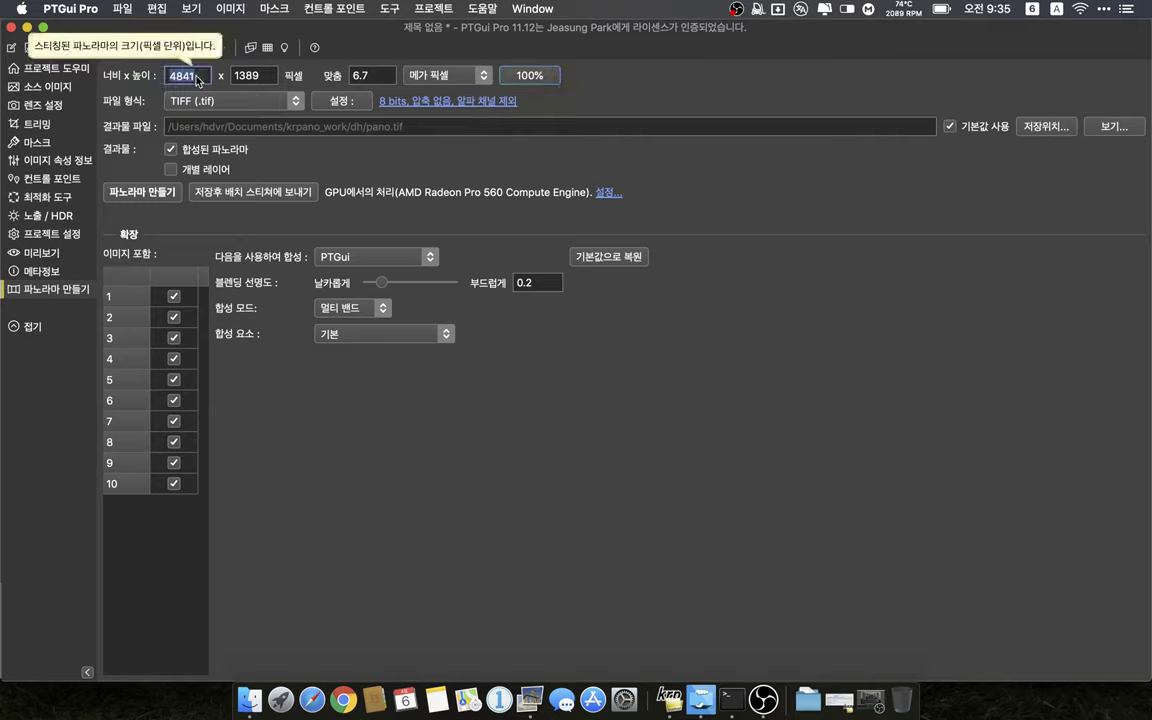
{"action": "type", "text": "5000"}
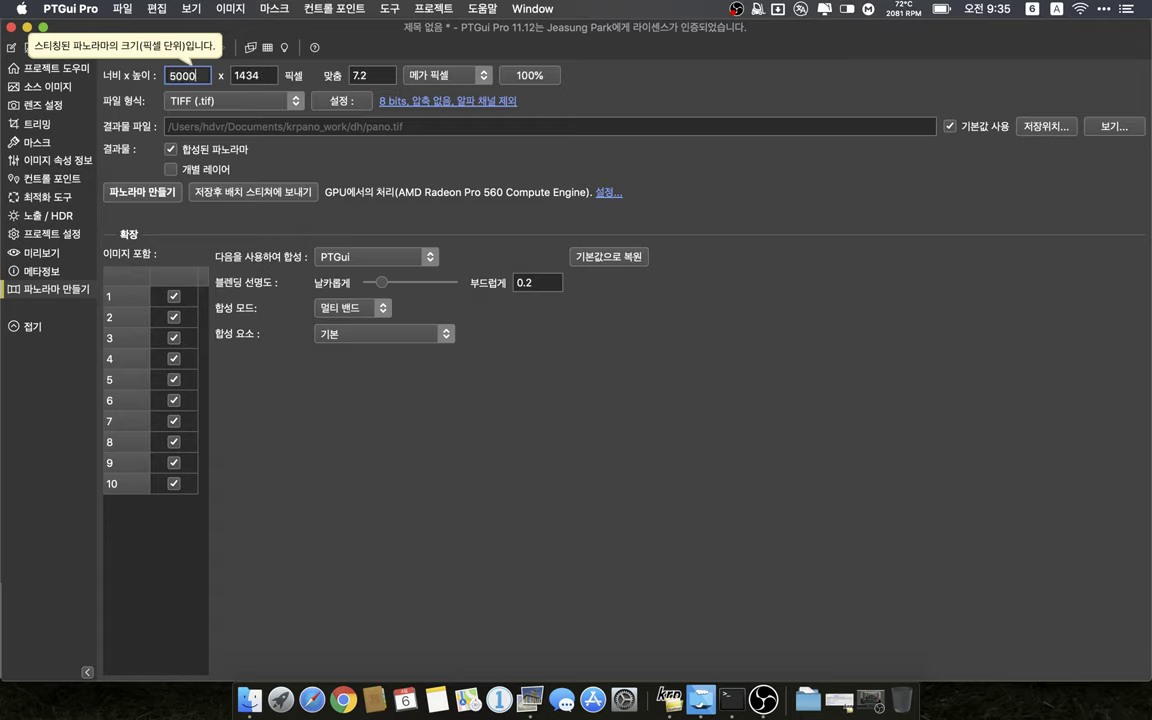
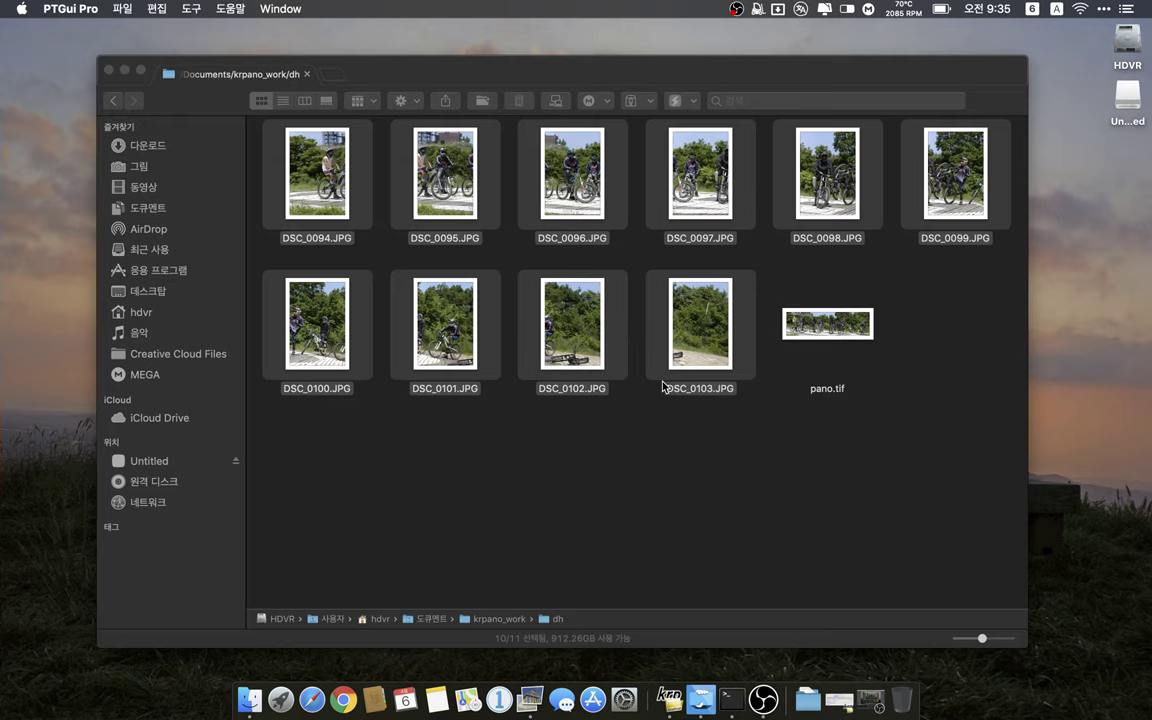
- Open the stitched pano.tif to check the image and close it again
{"action": "left_click", "coordinate": [826, 332]}
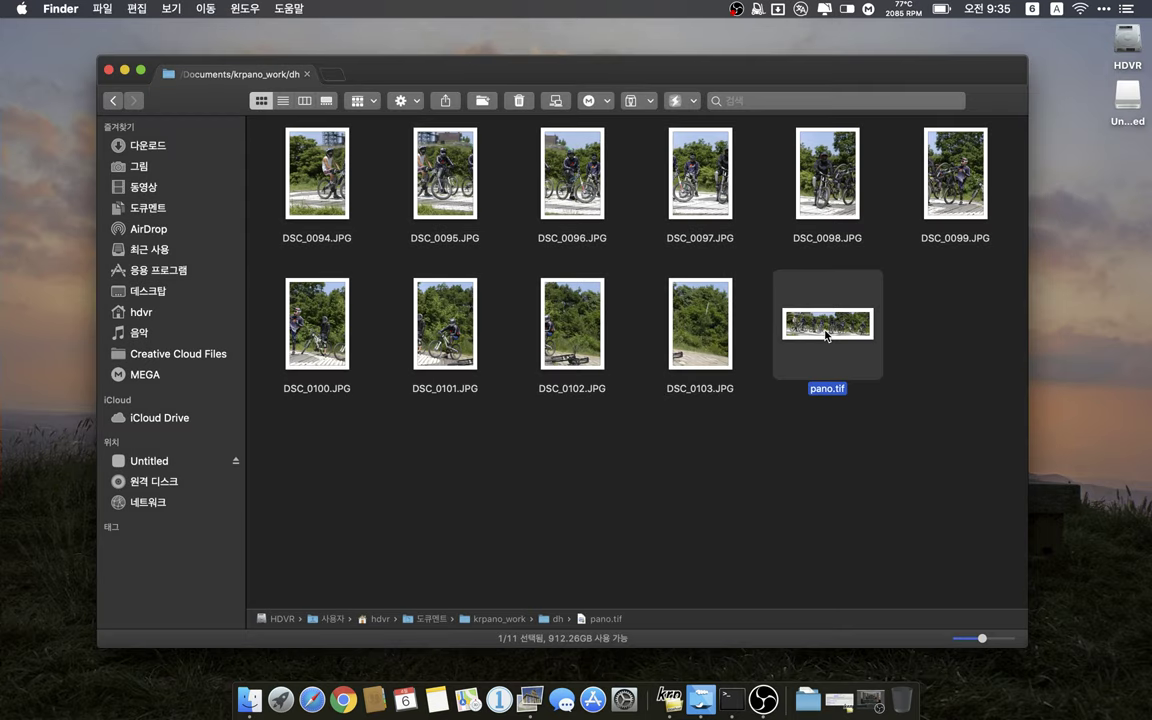
{"action": "double_click", "coordinate": [826, 333]}
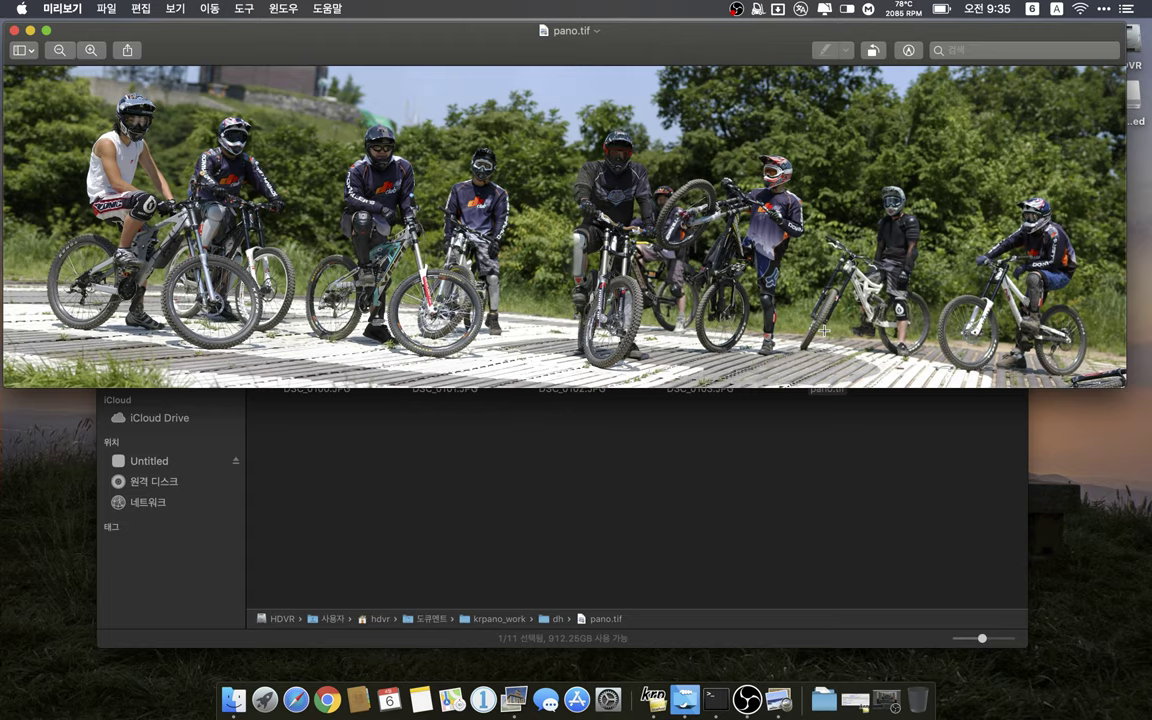
{"action": "left_click", "coordinate": [14, 31]}
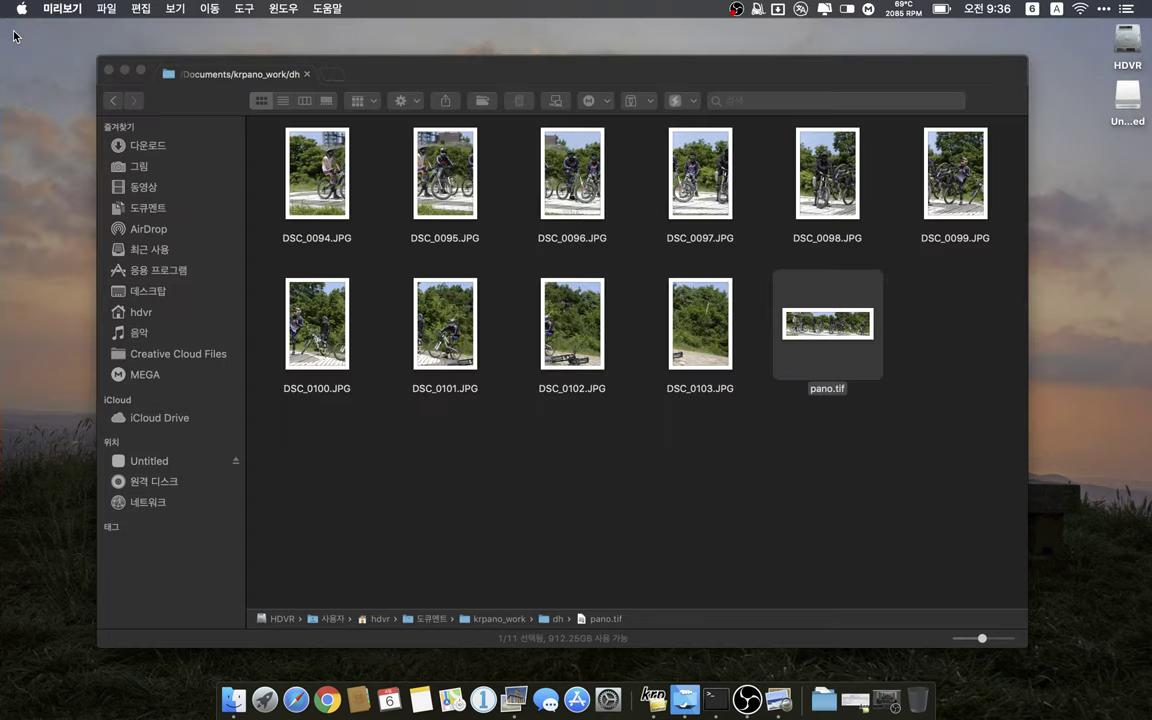
- Process pano.tif with the MAKE HDVR ZOOM droplet, run its script, and close the terminal window
{"action": "right_click", "coordinate": [815, 323]}
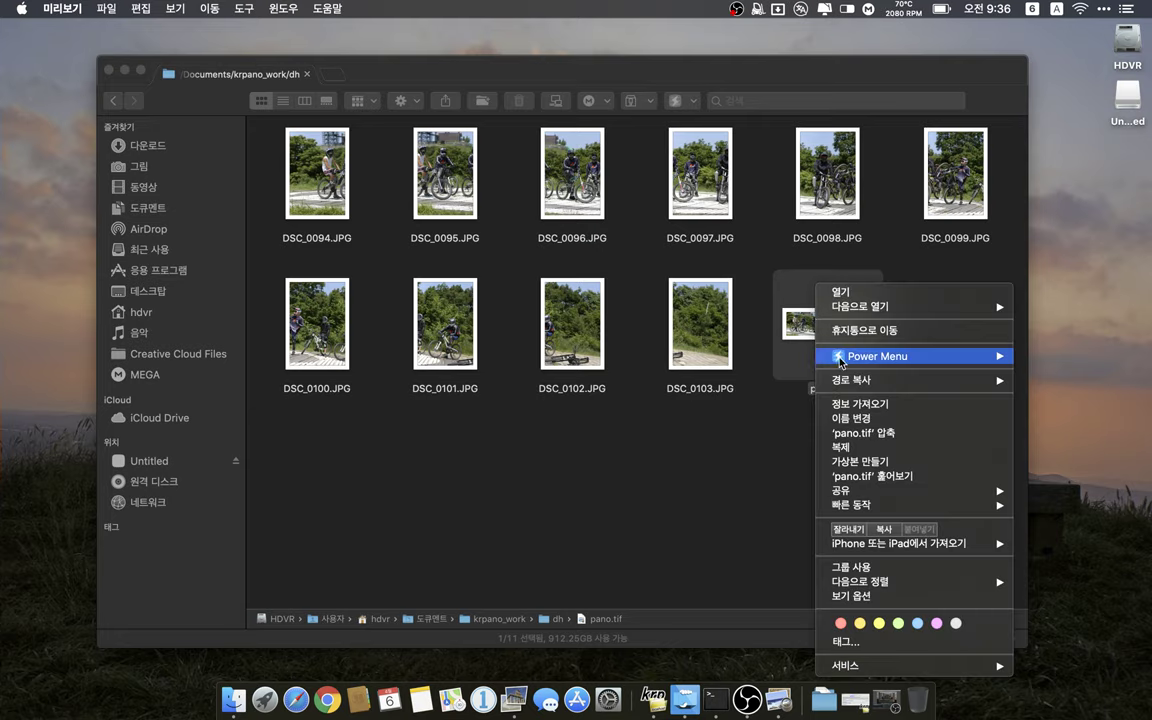
{"action": "mouse_move", "coordinate": [845, 366]}
{"action": "mouse_move", "coordinate": [700, 364]}
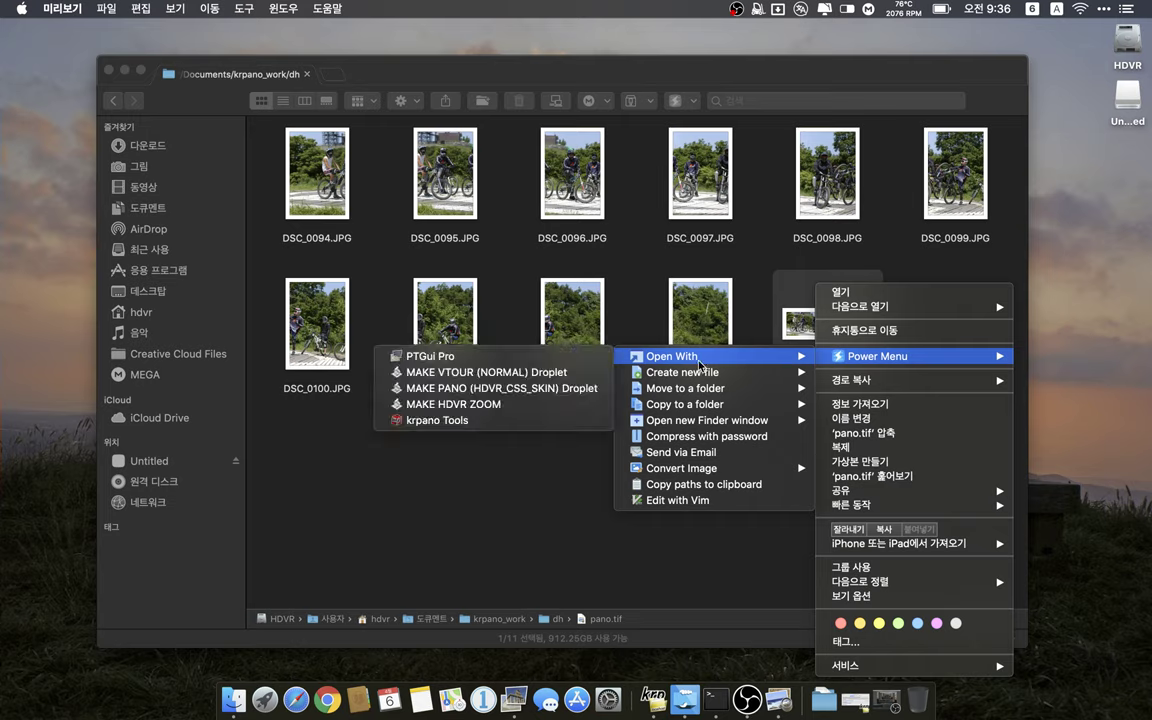
{"action": "left_click", "coordinate": [506, 412]}
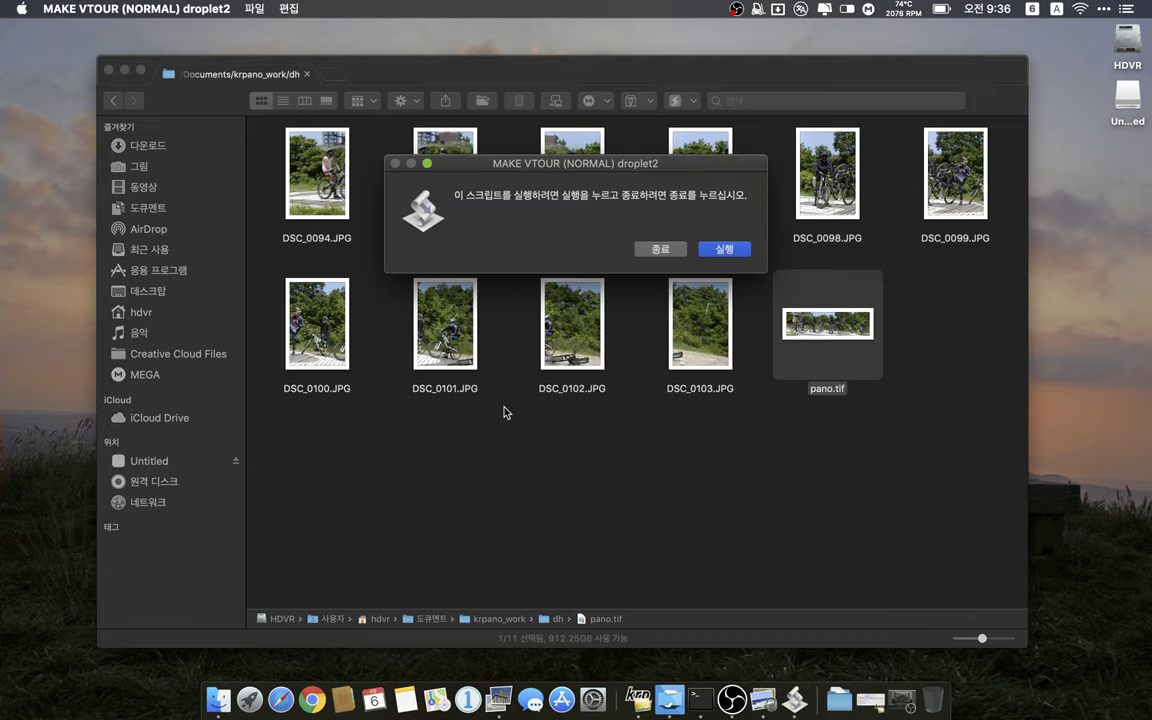
{"action": "key", "text": "Return"}
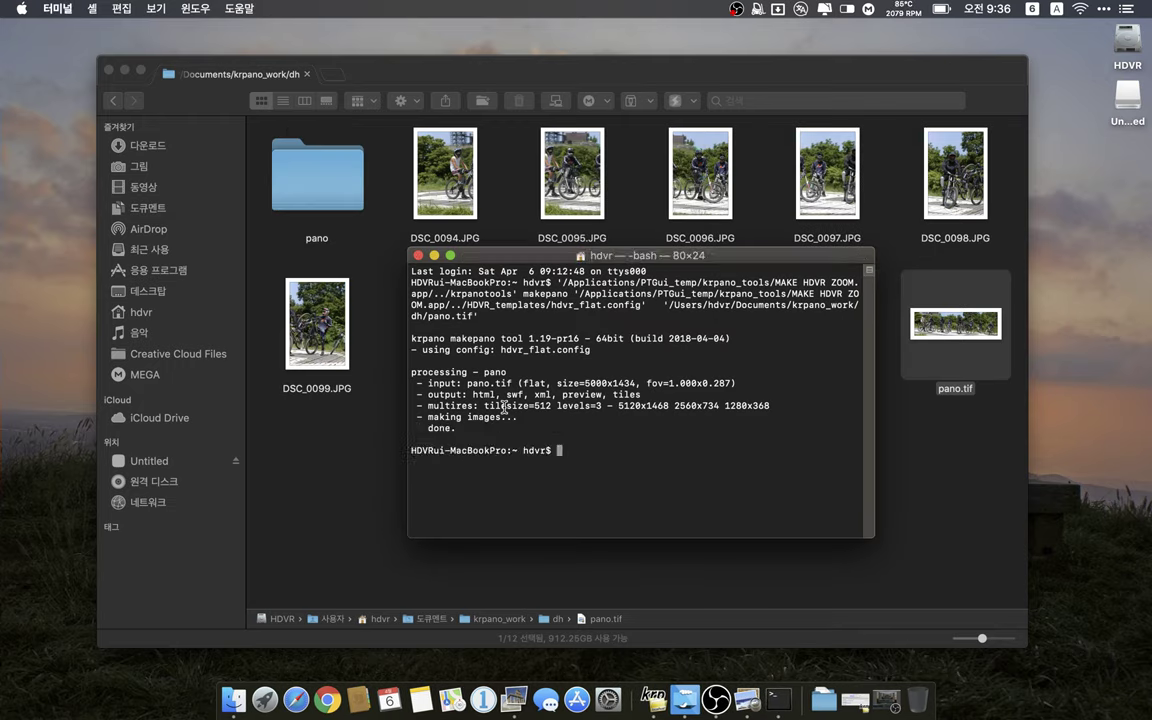
{"action": "left_click", "coordinate": [418, 256]}
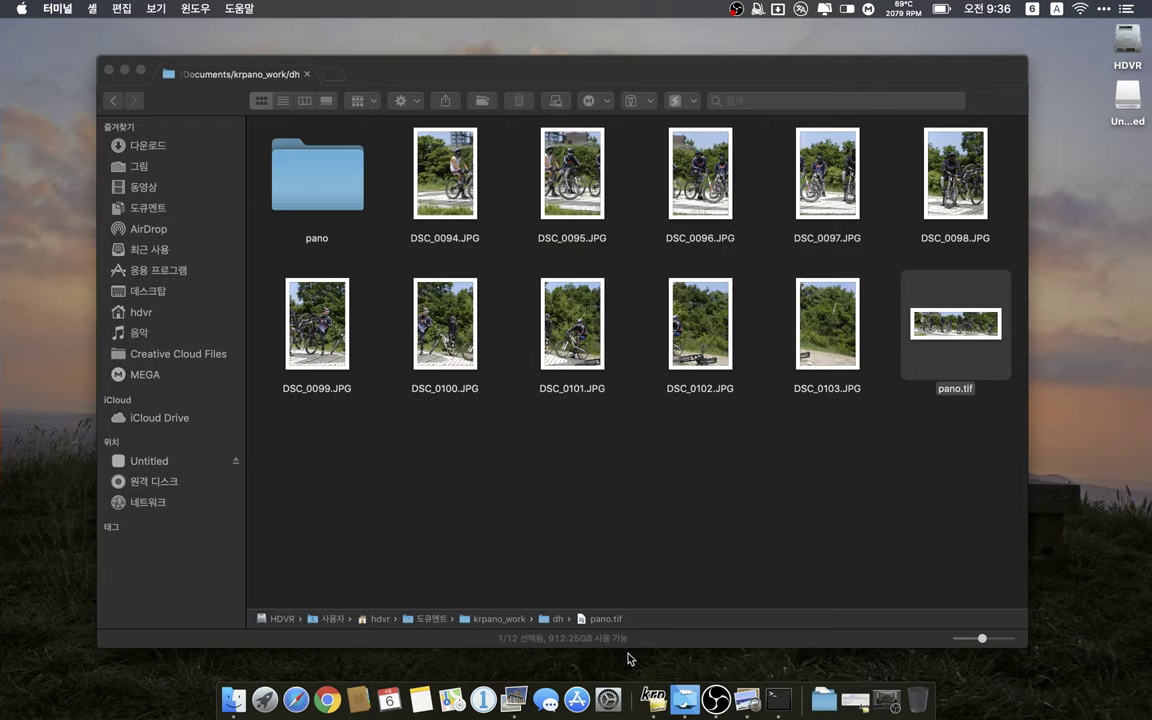
- Switch to krpano Testing Server and open its server address in the browser
{"action": "left_click", "coordinate": [653, 699]}
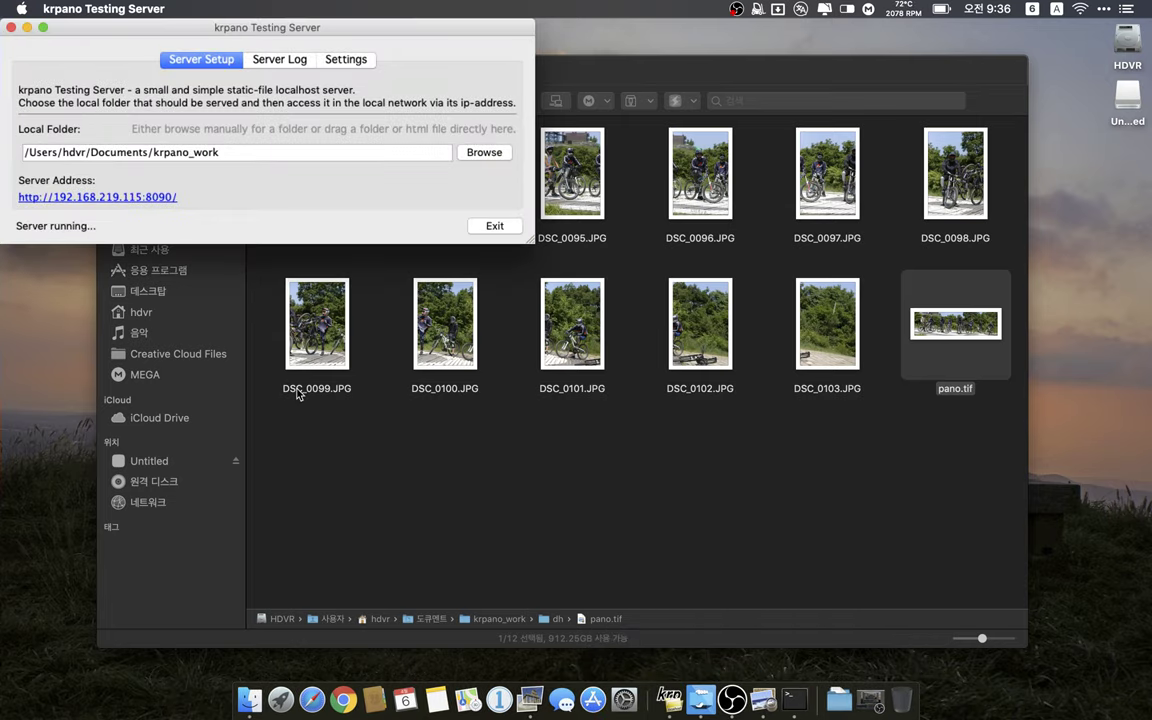
{"action": "left_click", "coordinate": [150, 198]}
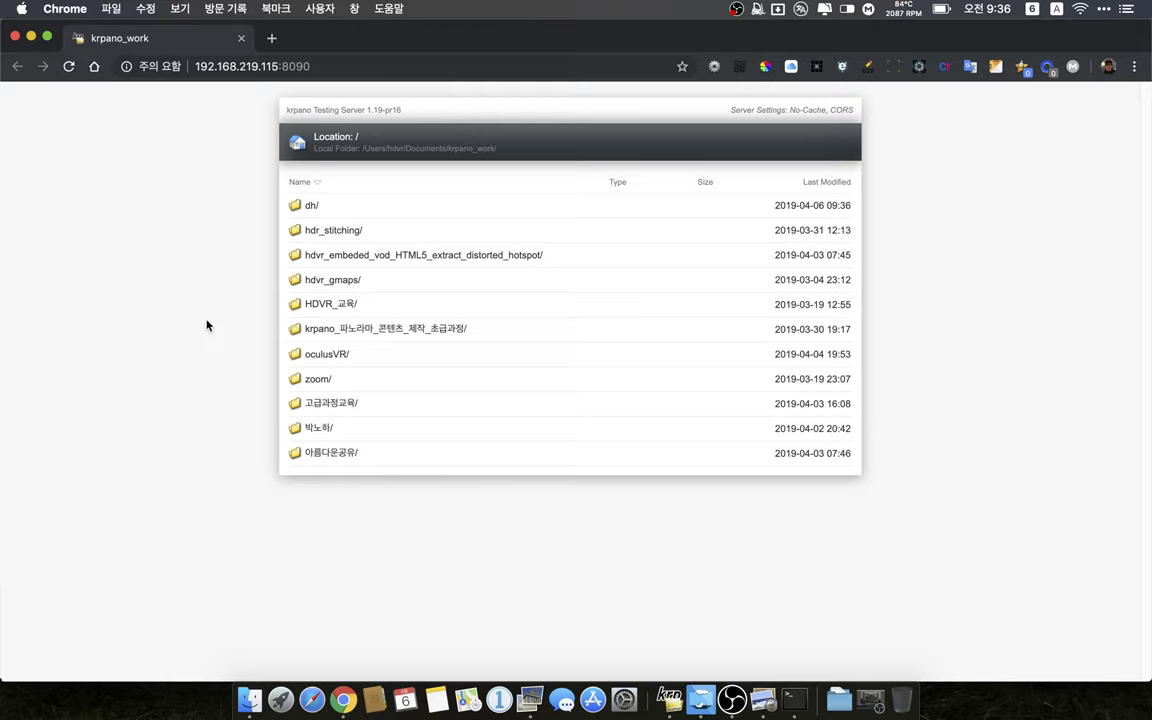
- Open the pano page in the dh folder and examine the zoomable panorama, zooming in on the riders
{"action": "left_click", "coordinate": [313, 207]}
{"action": "left_click", "coordinate": [318, 233]}
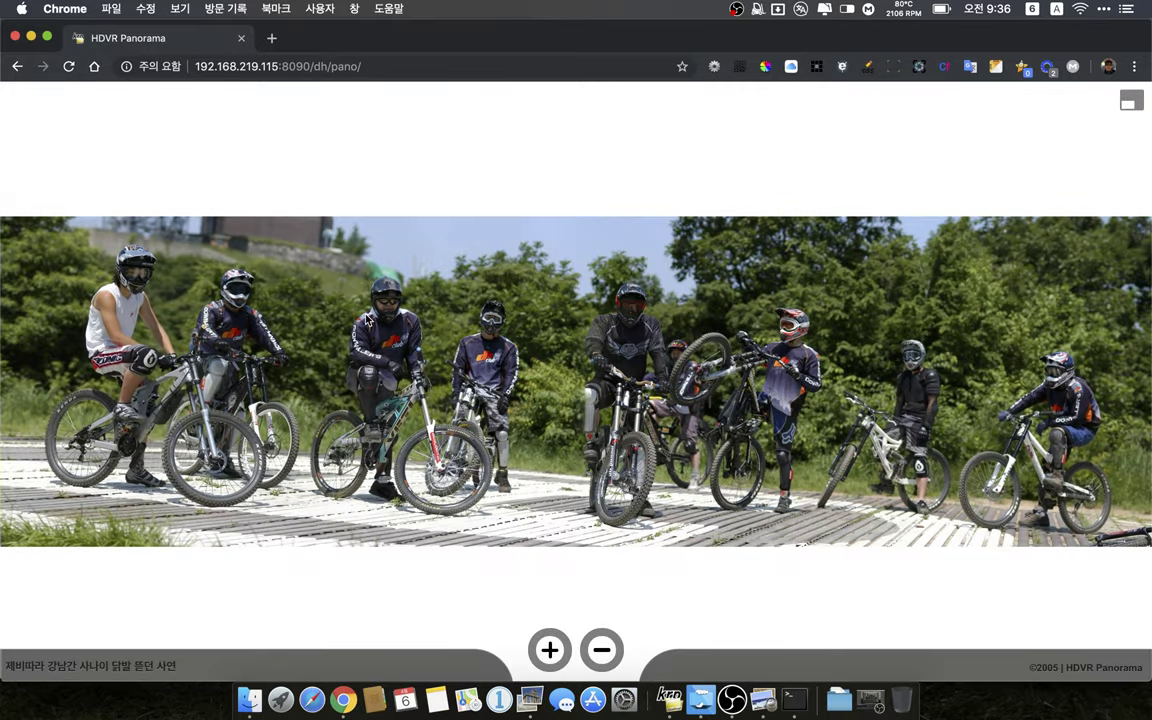
{"action": "scroll", "coordinate": [369, 320], "scroll_direction": "up", "scroll_amount": 5}
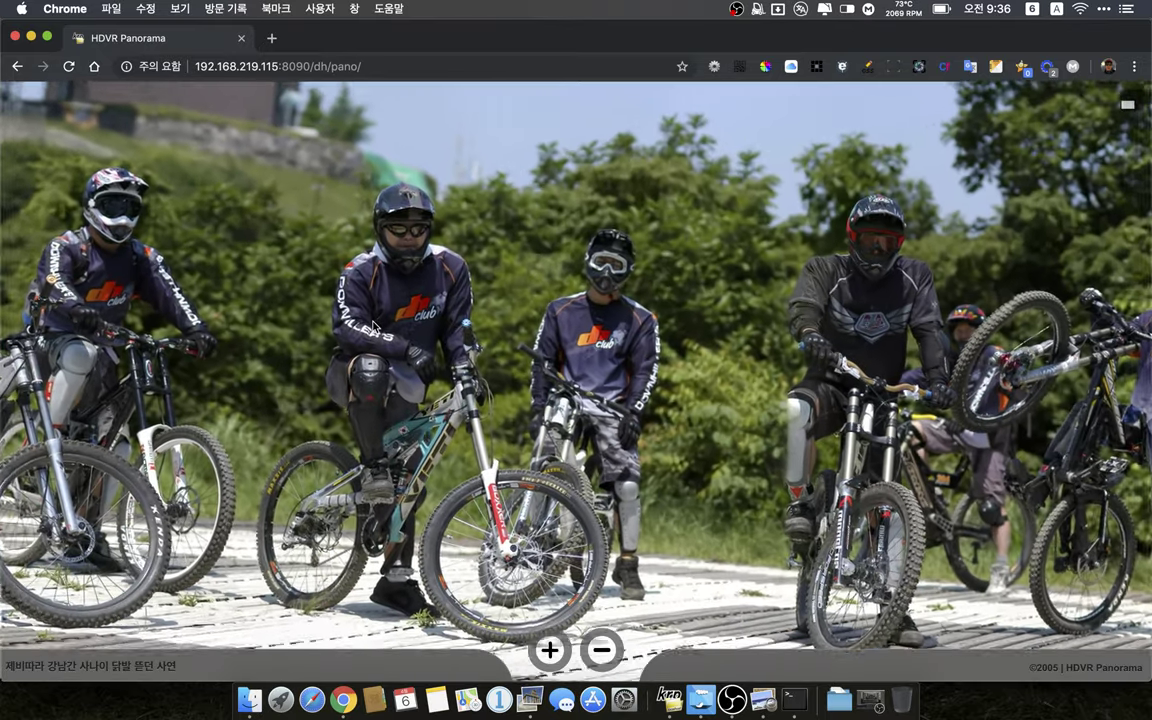
{"action": "left_click_drag", "start_coordinate": [372, 324], "coordinate": [519, 323]}
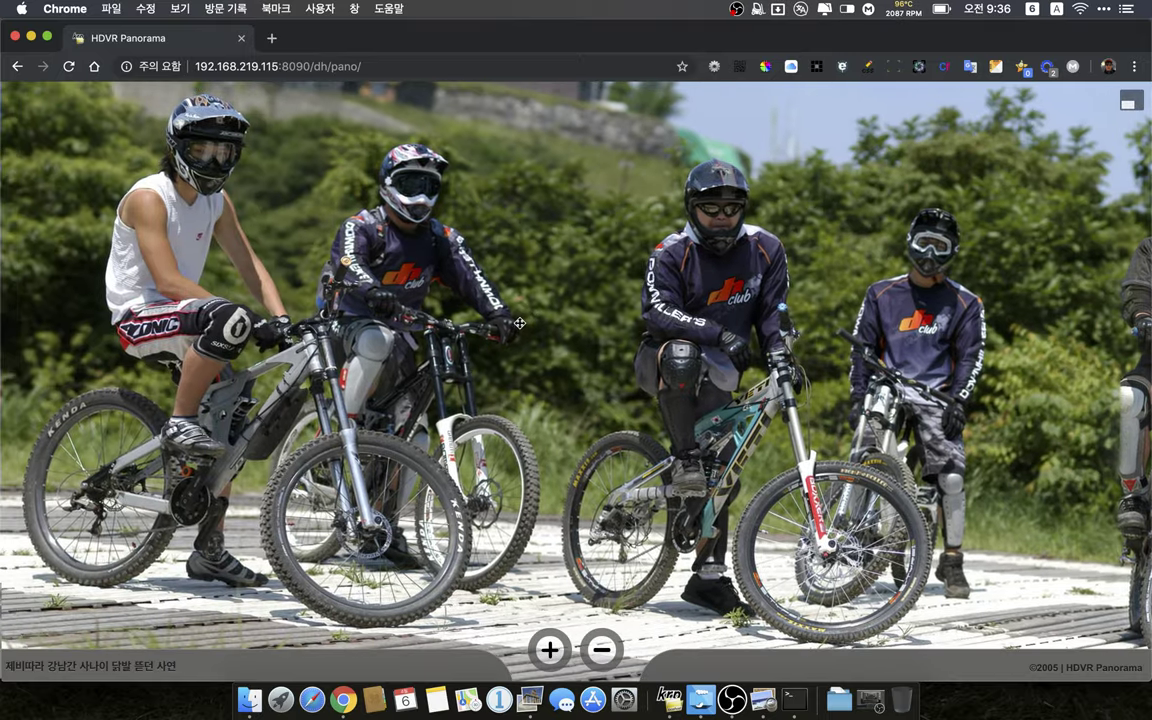
{"action": "scroll", "coordinate": [265, 275], "scroll_direction": "up", "scroll_amount": 4}
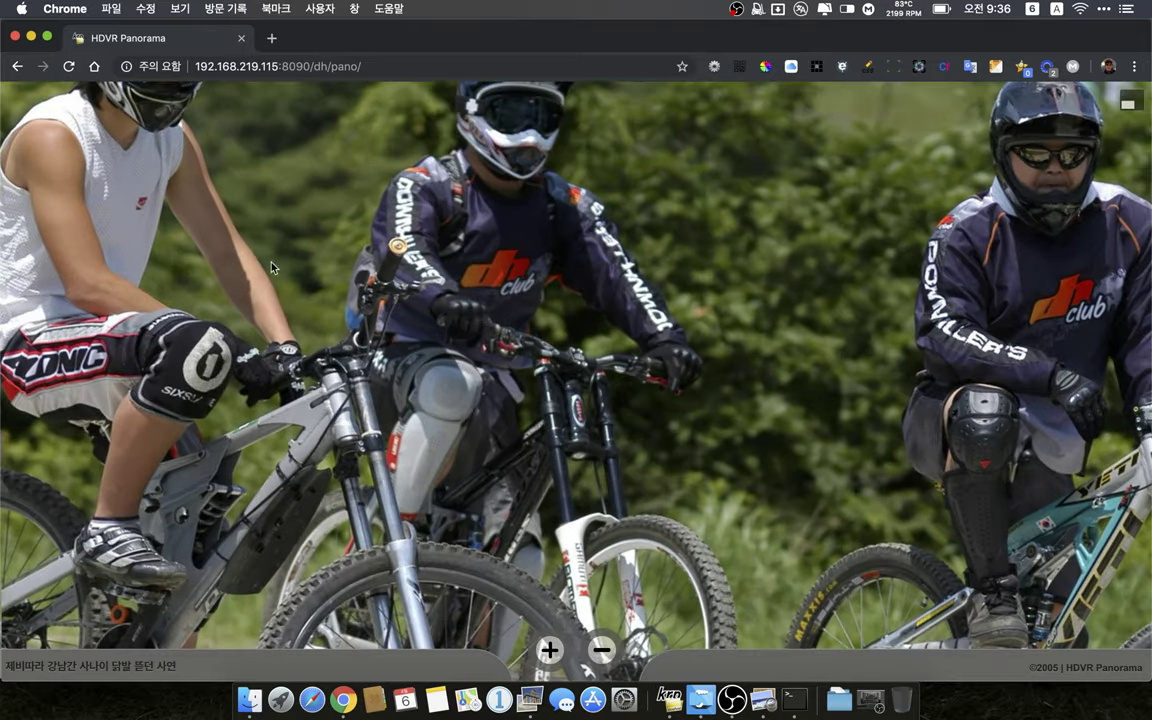
{"action": "left_click_drag", "start_coordinate": [257, 237], "coordinate": [470, 450]}
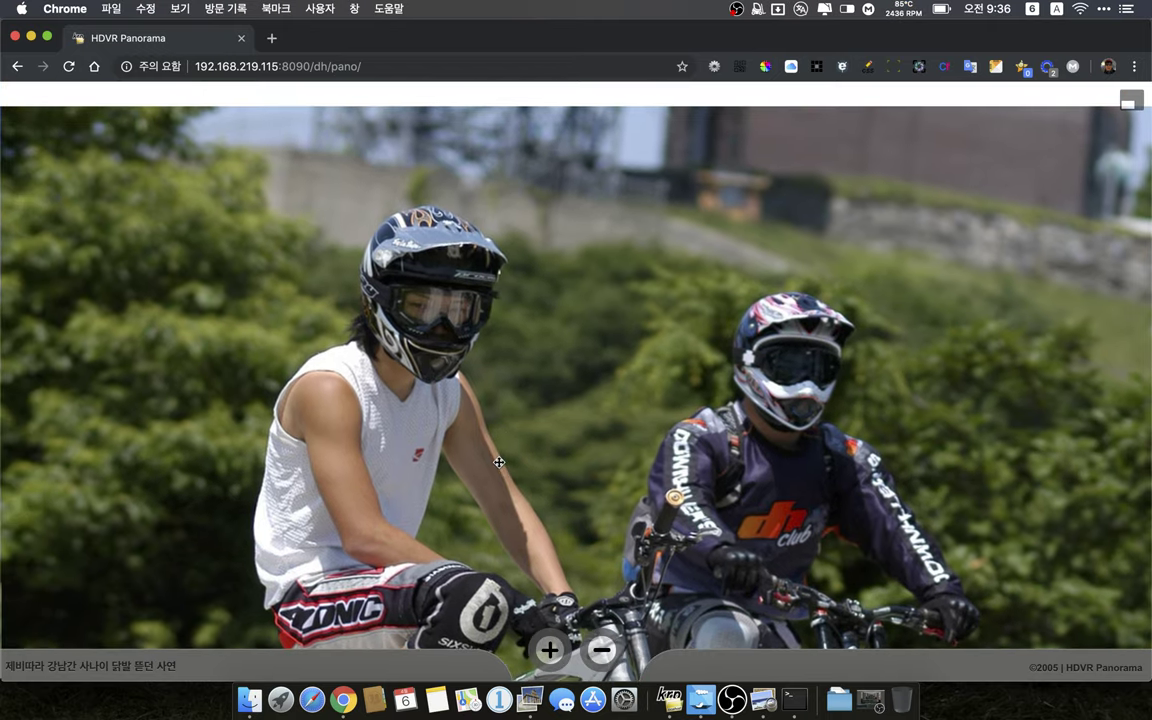
{"action": "left_click_drag", "start_coordinate": [462, 408], "coordinate": [384, 288]}
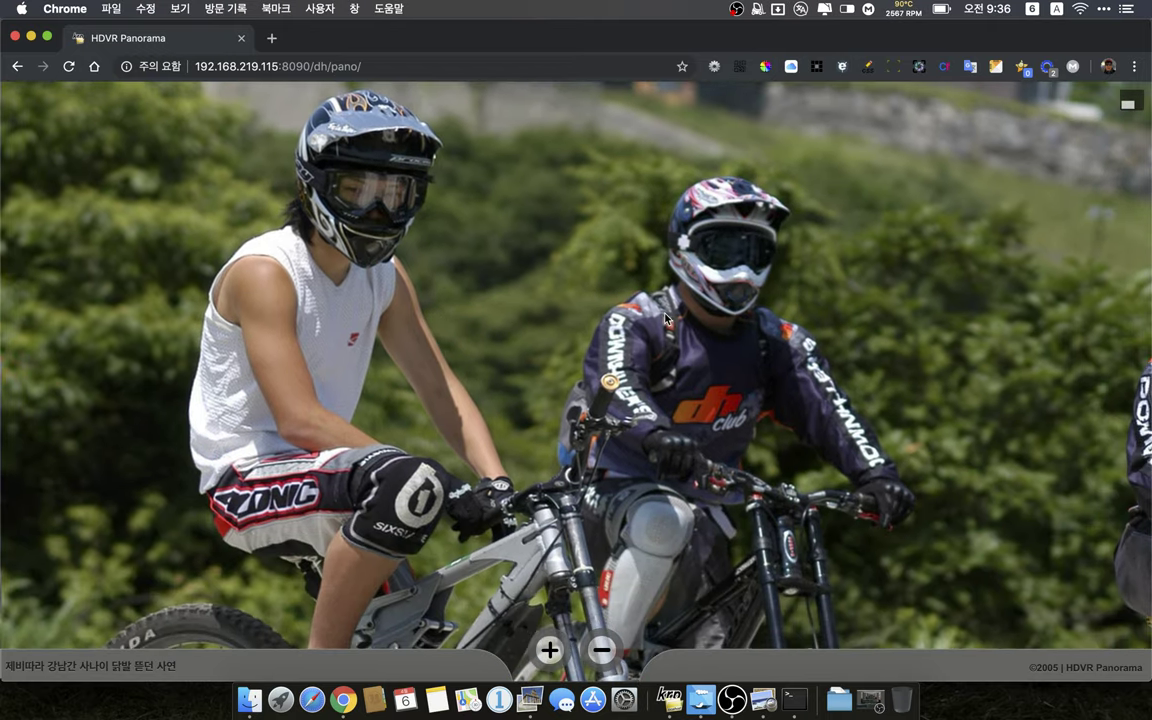
{"action": "left_click_drag", "start_coordinate": [665, 318], "coordinate": [160, 272]}
{"action": "left_click_drag", "start_coordinate": [660, 280], "coordinate": [508, 208]}
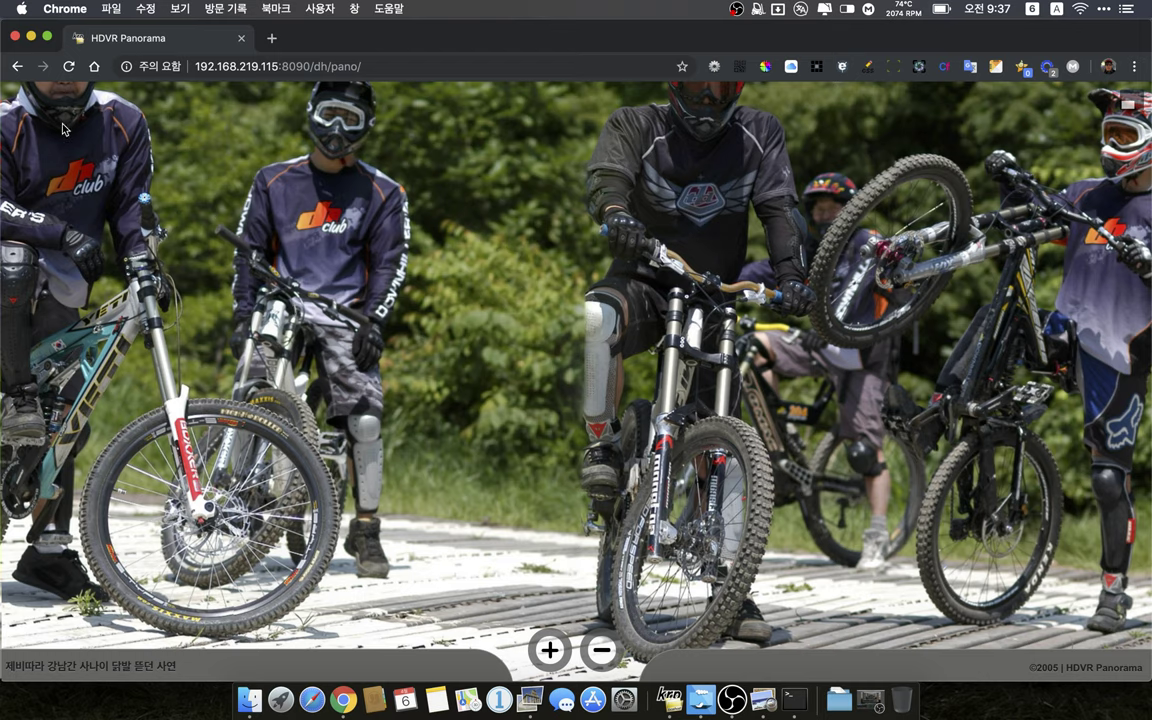
- Quit Chrome and minimize the krpano Testing Server window
{"action": "left_click", "coordinate": [63, 10]}
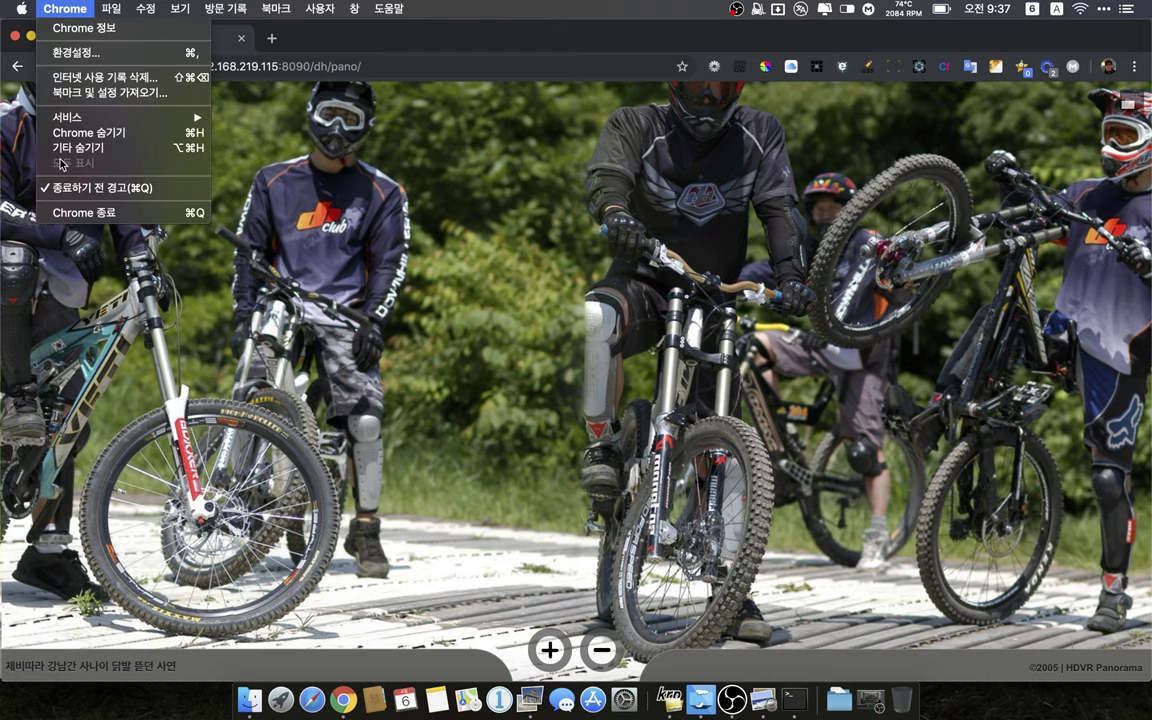
{"action": "left_click", "coordinate": [70, 213]}
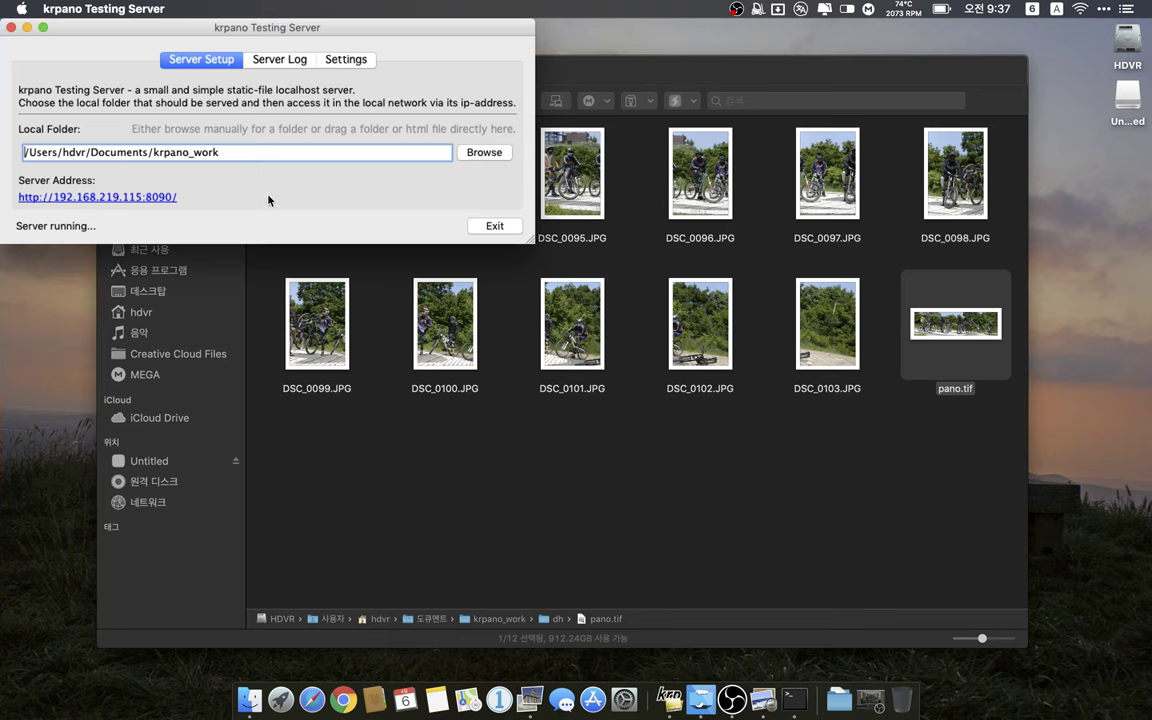
{"action": "left_click", "coordinate": [28, 28]}
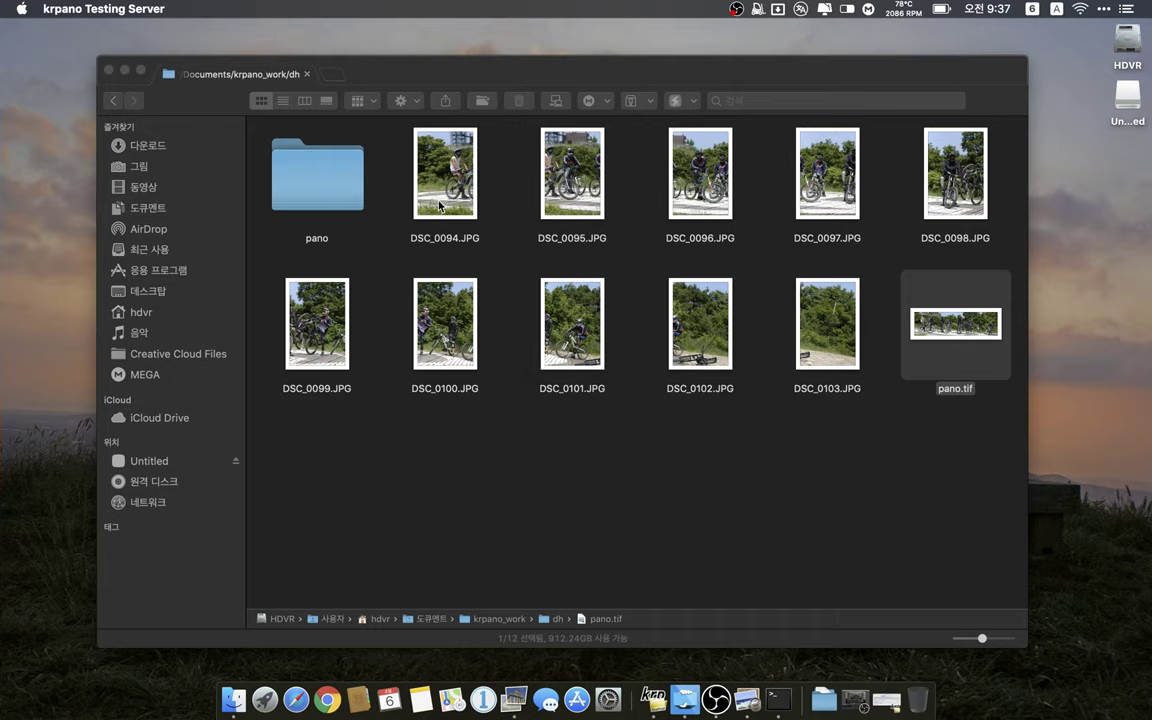
- Move the pano folder and pano.tif from the dh folder to the Trash
{"action": "left_click", "coordinate": [396, 186]}
{"action": "left_click", "coordinate": [950, 326]}
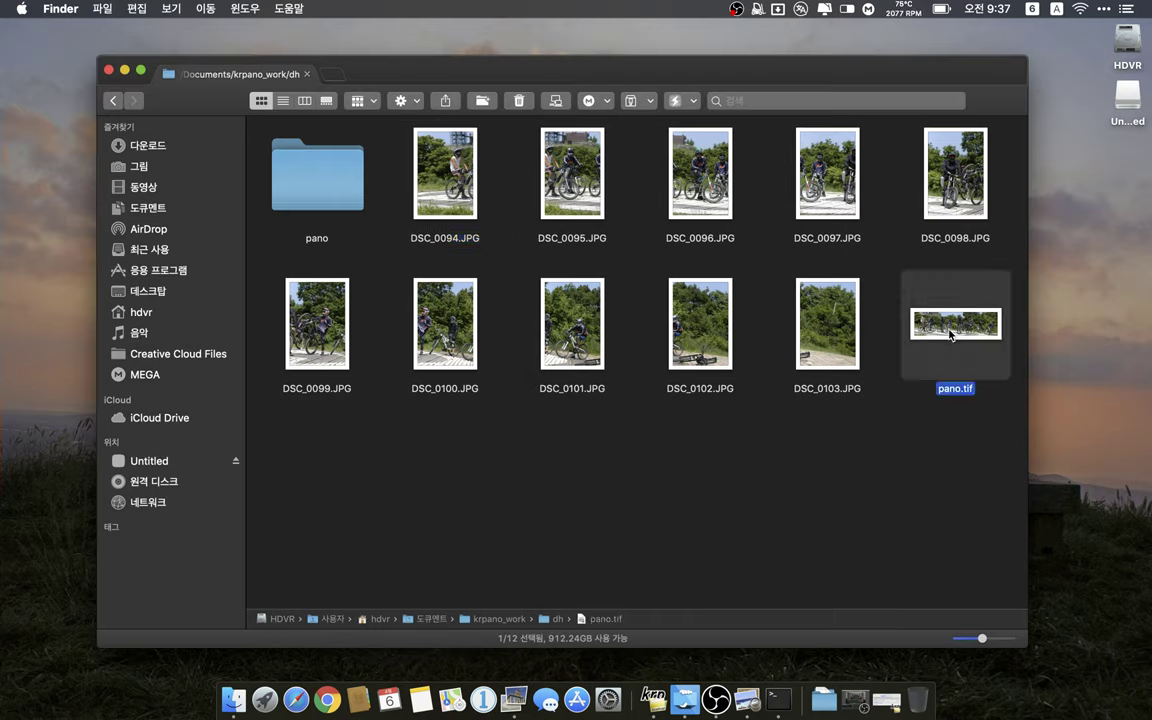
{"action": "left_click", "coordinate": [327, 205], "text": "super"}
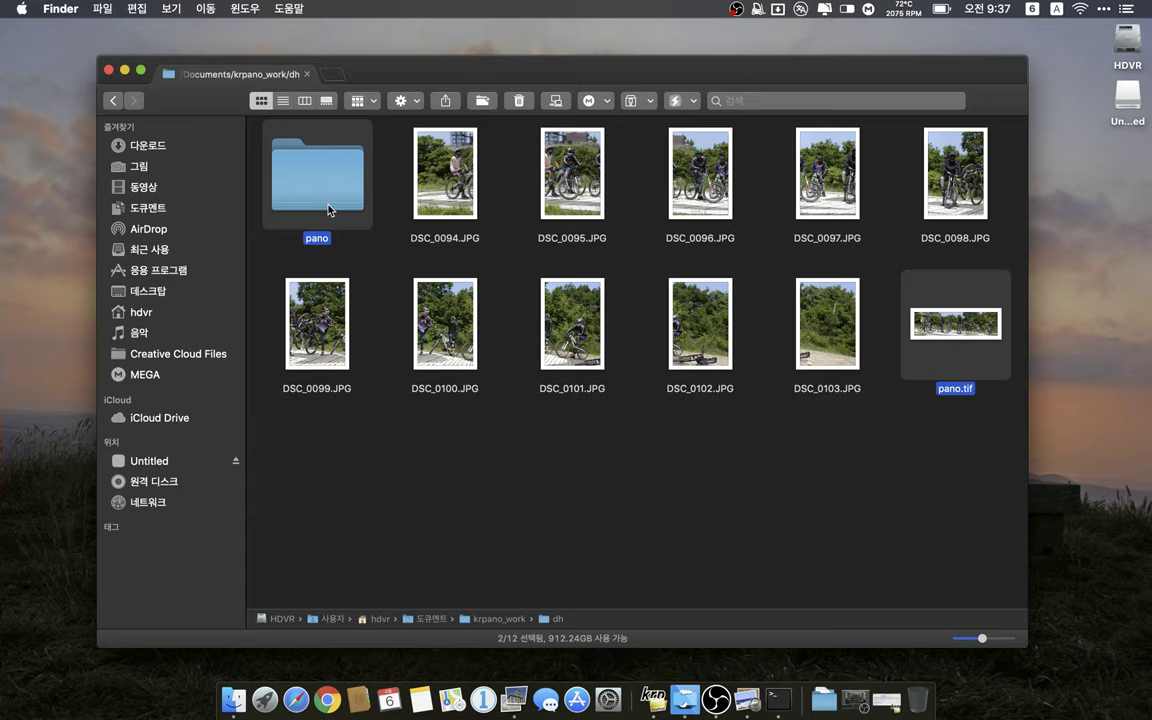
{"action": "key", "text": "super+BackSpace"}
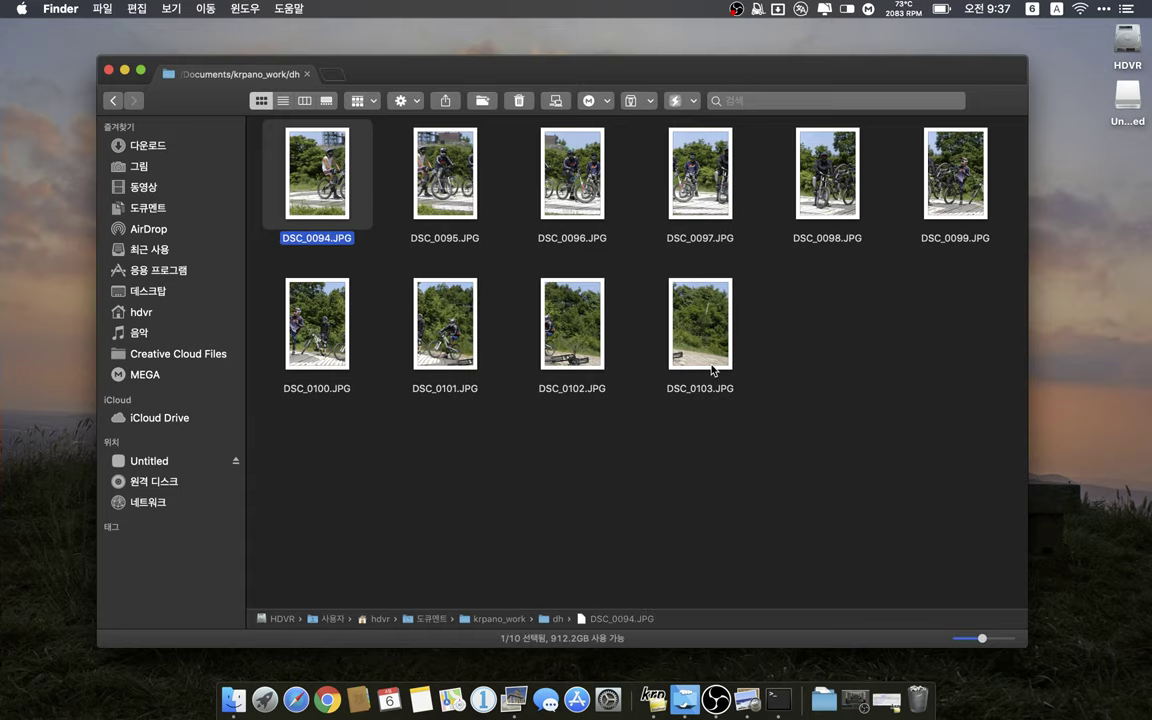
- Select all ten JPG photos and examine the Power Menu actions offered for them, including the Convert Image and Open With choices
{"action": "key", "text": "super+a"}
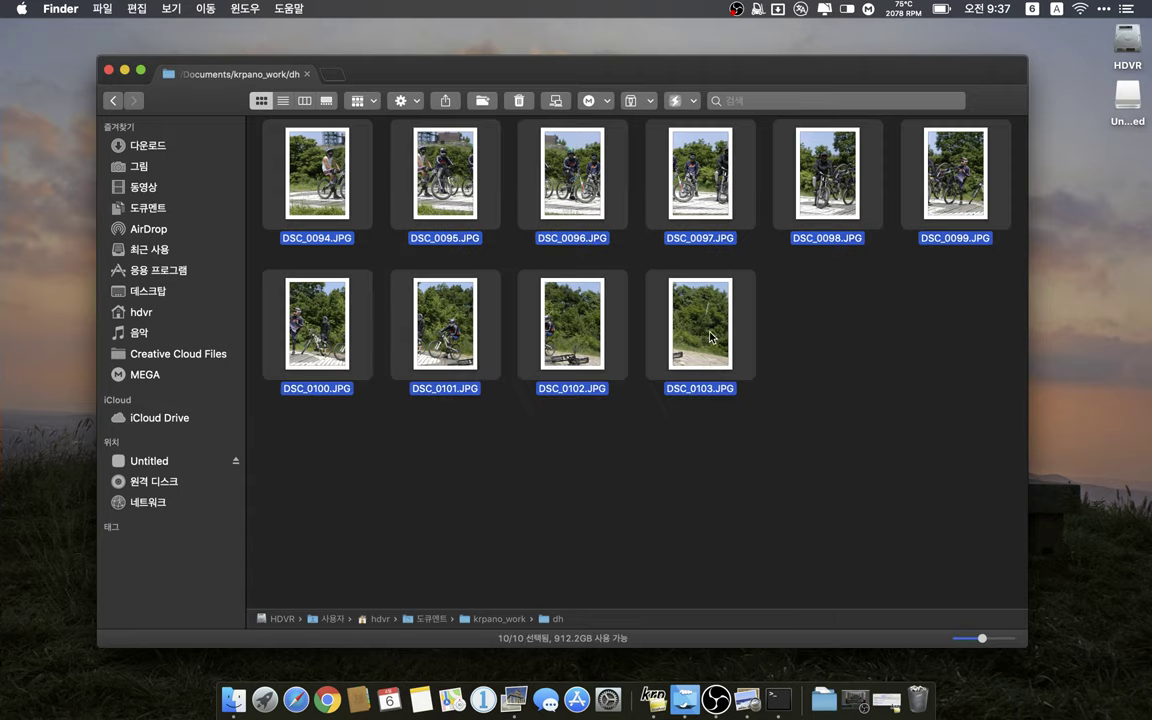
{"action": "right_click", "coordinate": [710, 337]}
{"action": "mouse_move", "coordinate": [787, 358]}
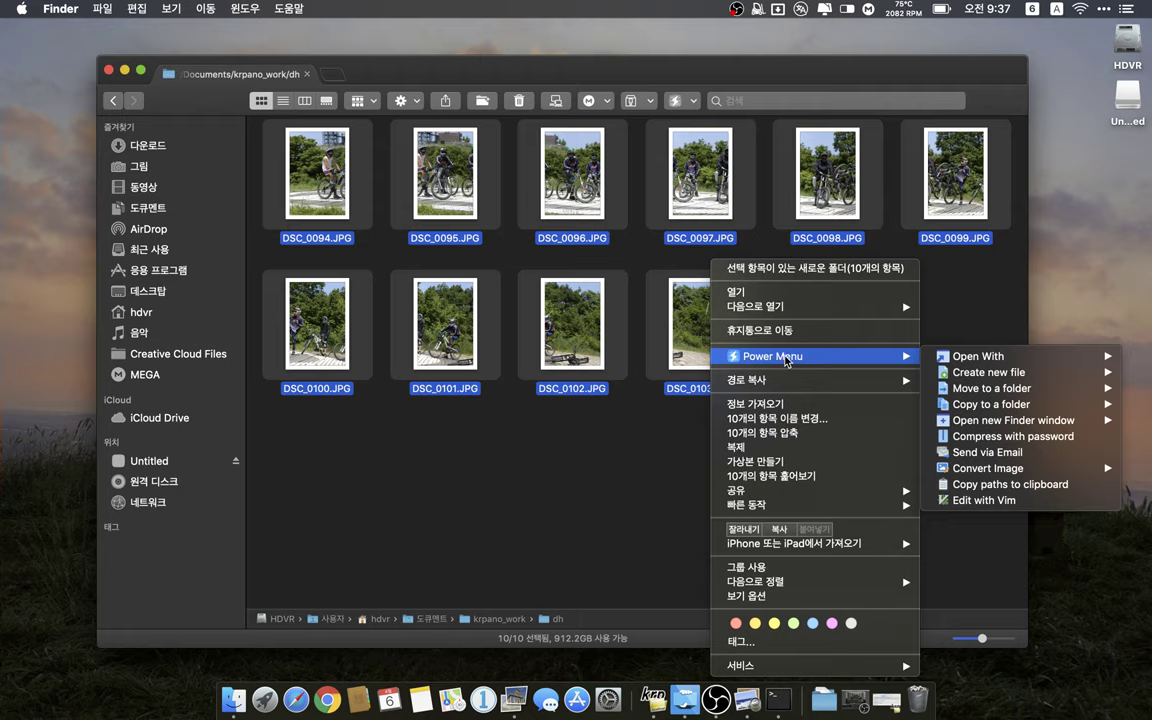
{"action": "mouse_move", "coordinate": [1001, 358]}
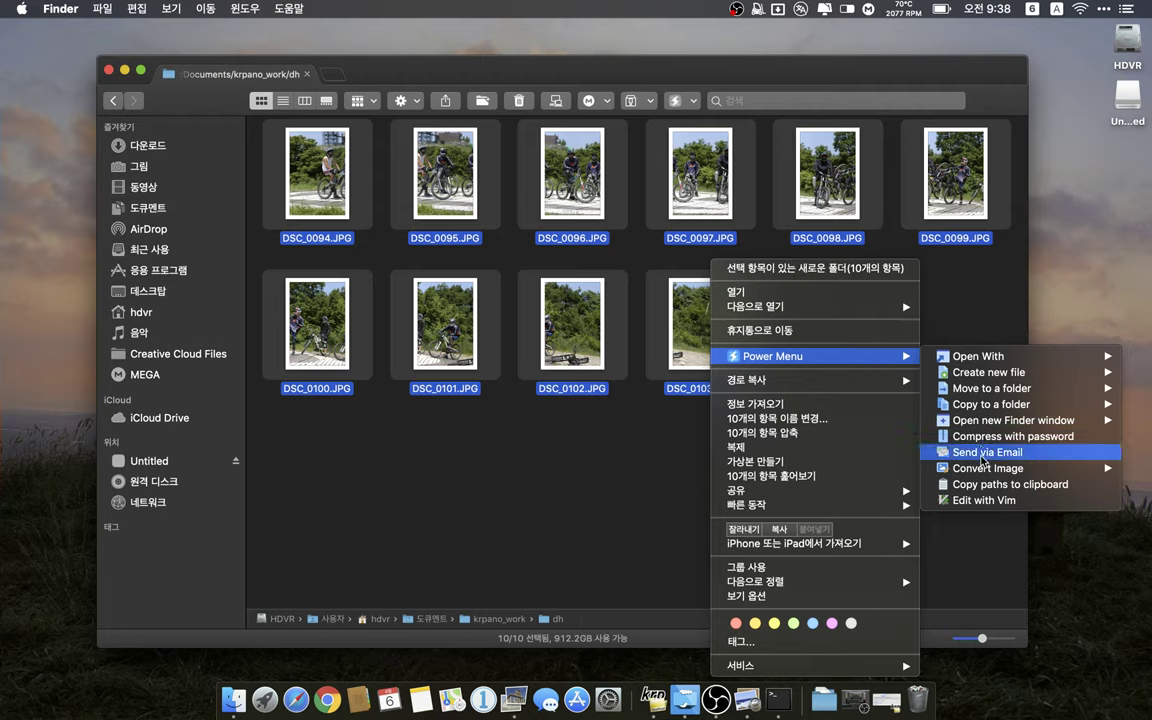
{"action": "mouse_move", "coordinate": [965, 468]}
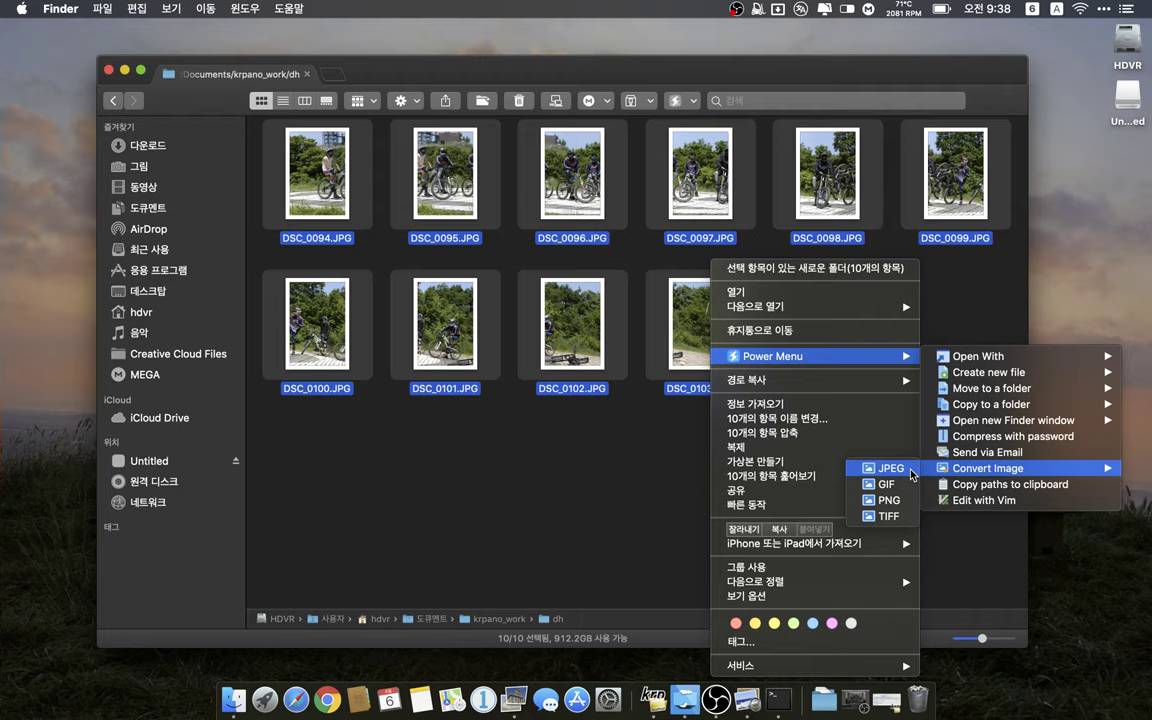
{"action": "mouse_move", "coordinate": [960, 357]}
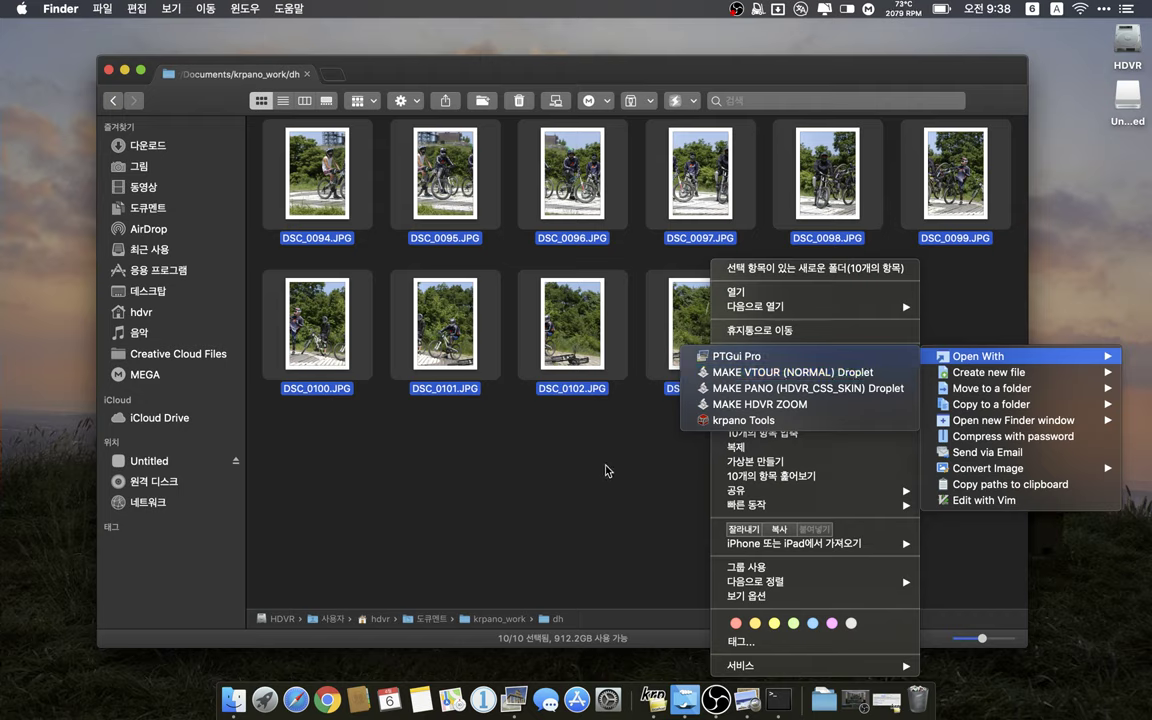
{"action": "left_click", "coordinate": [576, 476]}
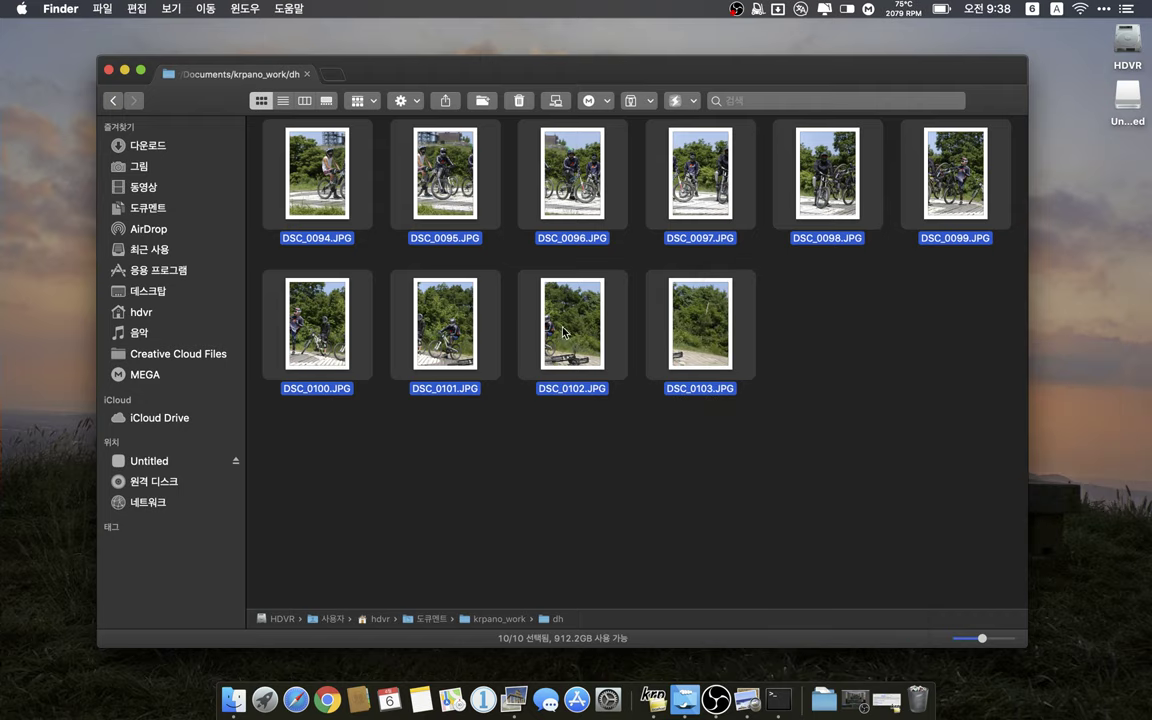
- Open the ten selected photos in PTGui Pro and align the images
{"action": "right_click", "coordinate": [444, 335]}
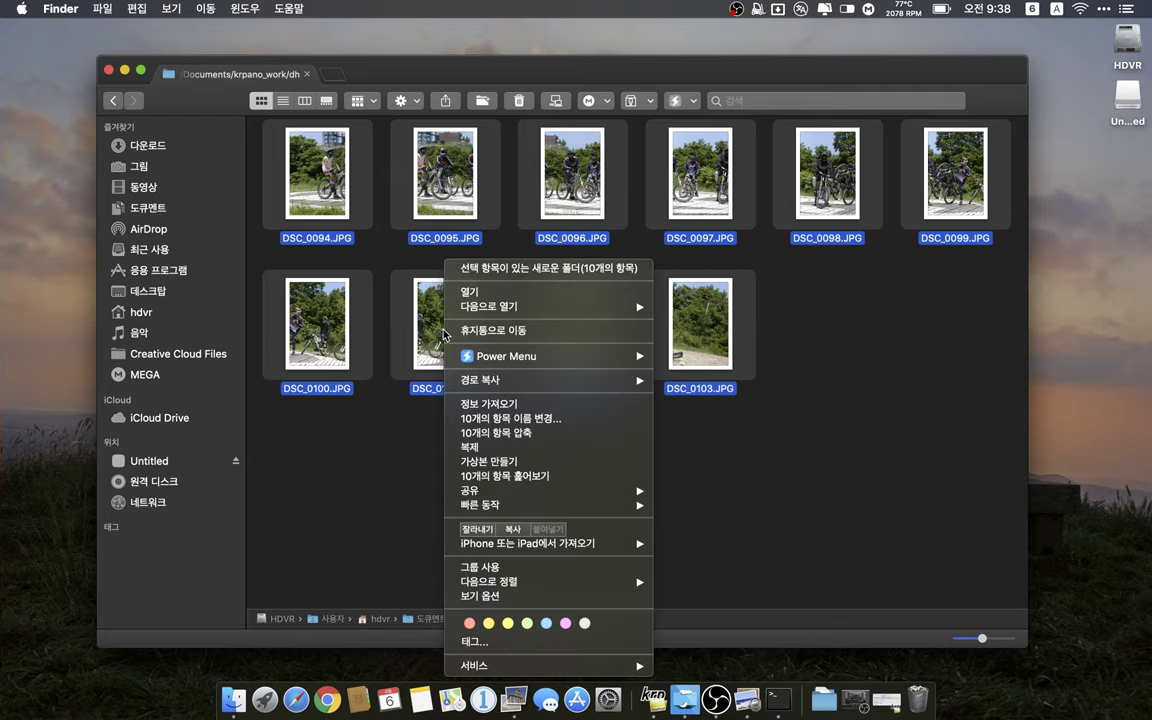
{"action": "mouse_move", "coordinate": [520, 356]}
{"action": "mouse_move", "coordinate": [717, 358]}
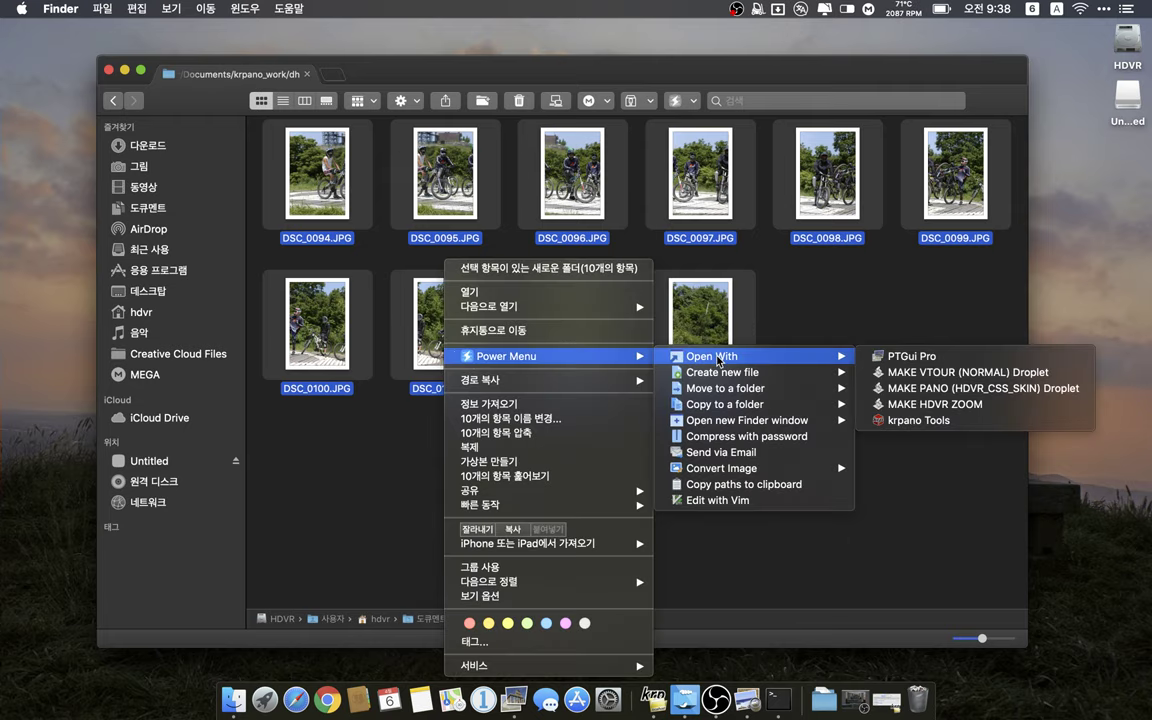
{"action": "left_click", "coordinate": [901, 358]}
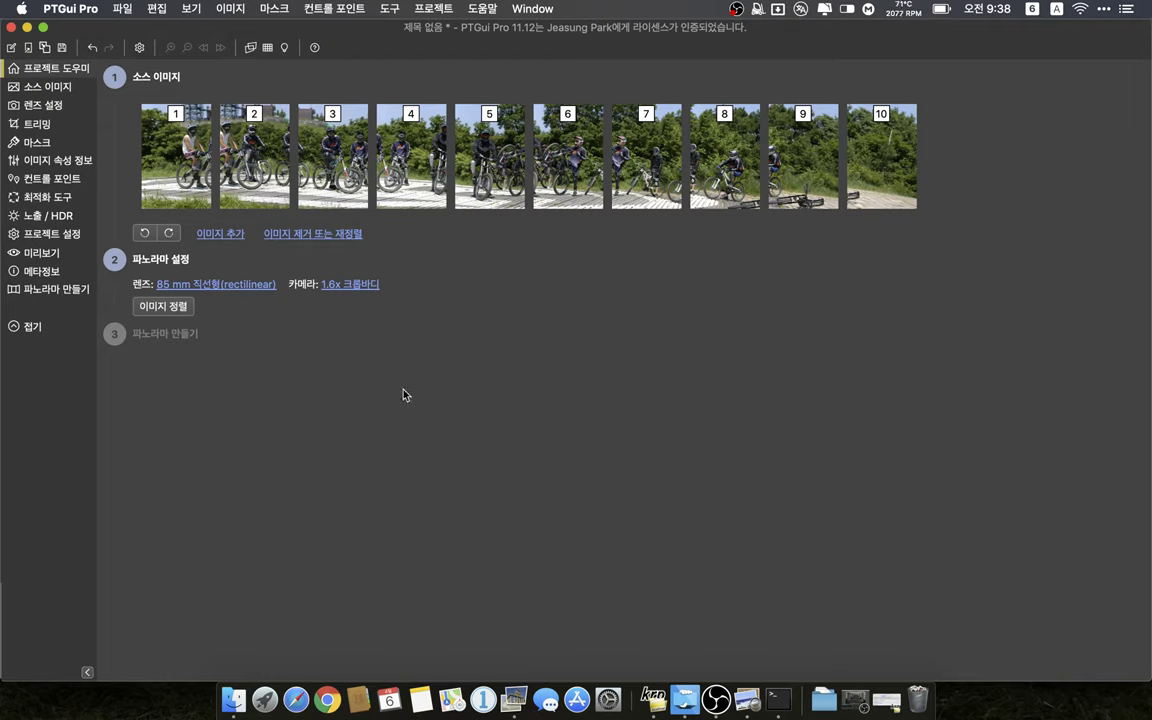
{"action": "left_click", "coordinate": [168, 307]}
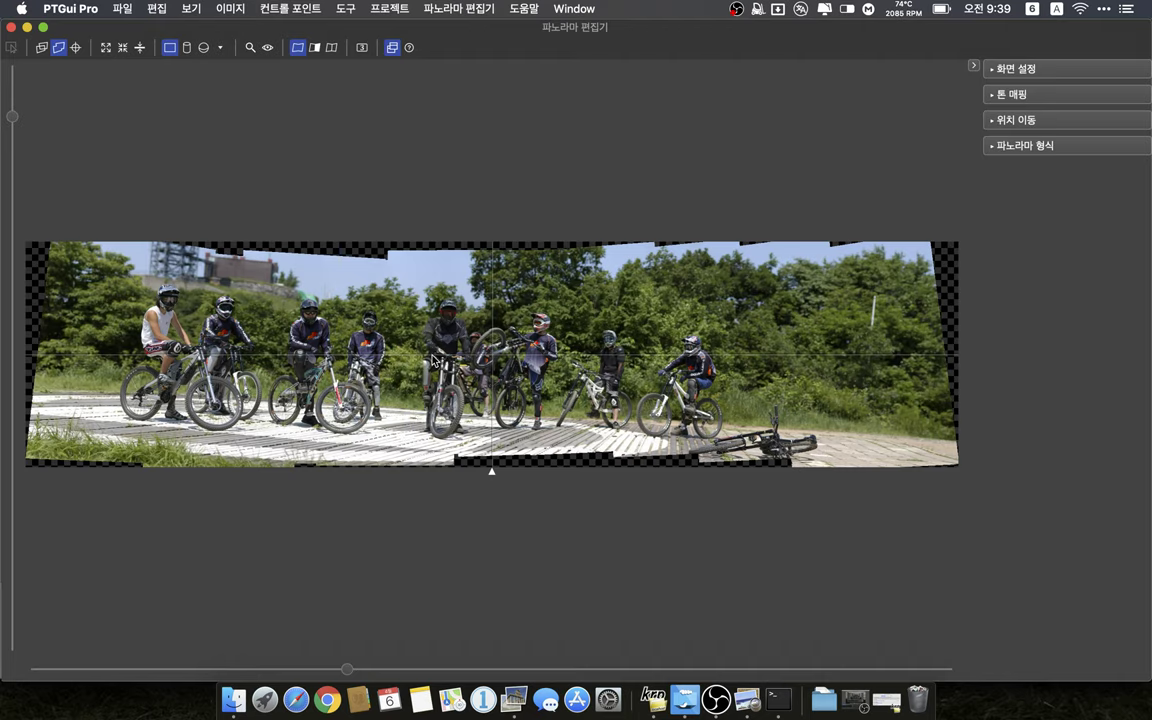
- Minimize the panorama editor, inspect the central rider in black up close in an enlarged Detail Viewer, and close the viewer
{"action": "left_click", "coordinate": [250, 50]}
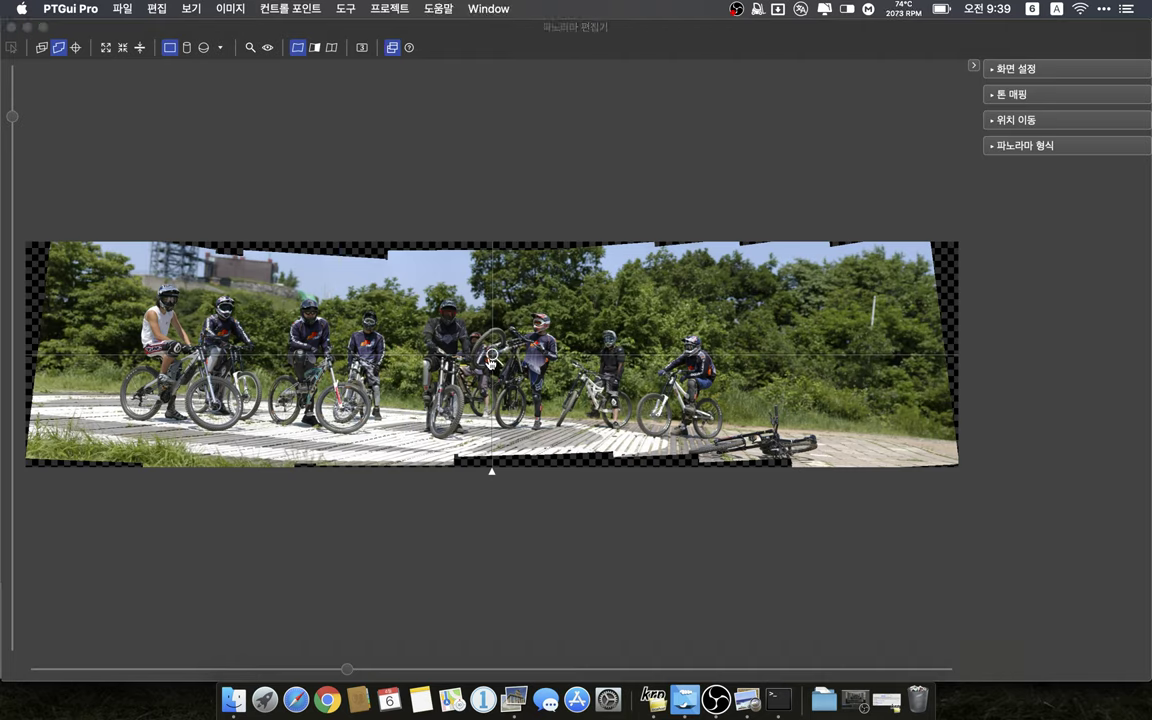
{"action": "left_click", "coordinate": [443, 328]}
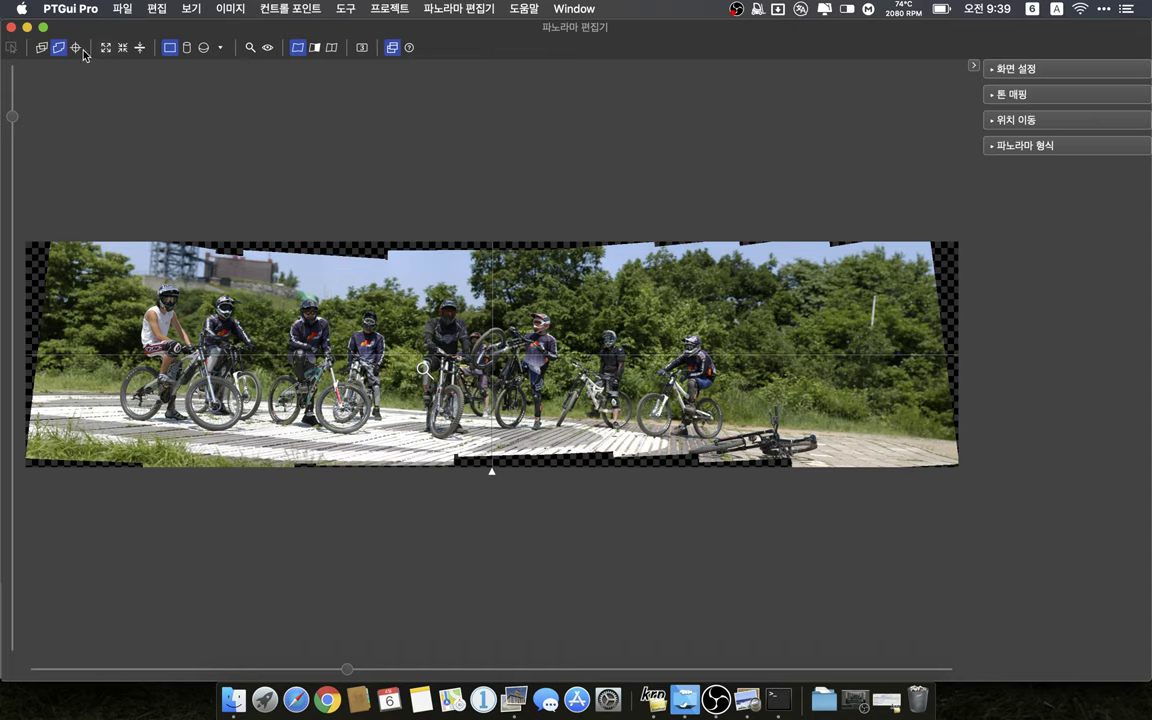
{"action": "left_click", "coordinate": [27, 28]}
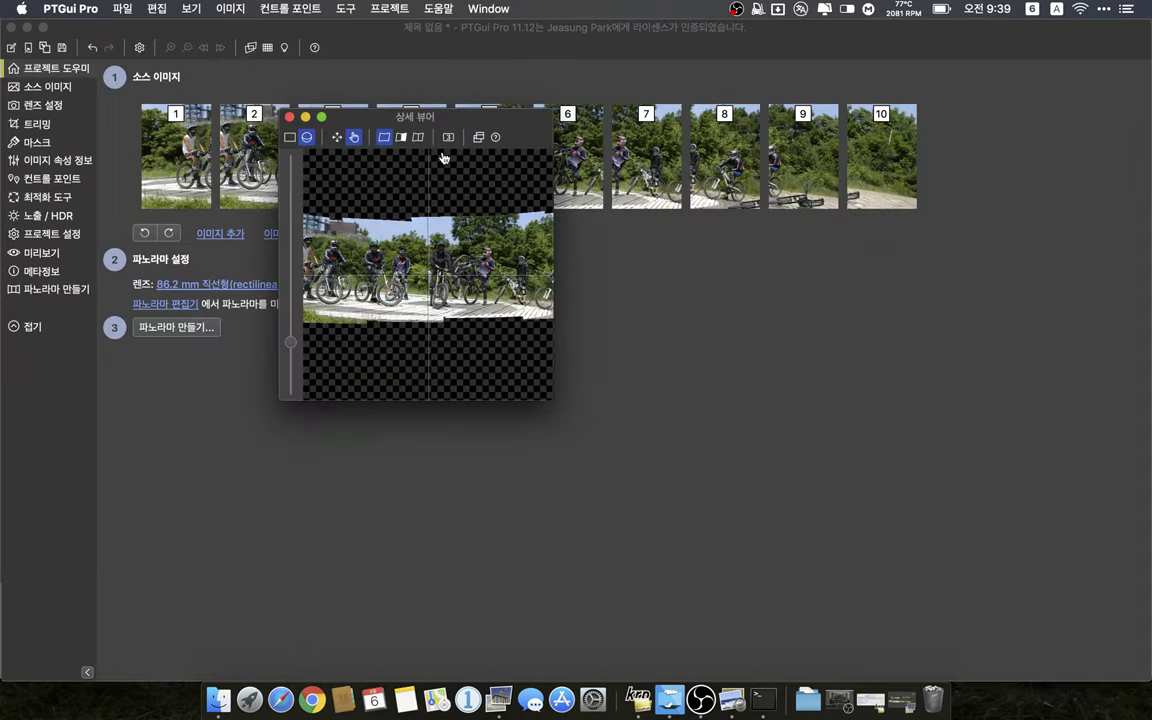
{"action": "left_click_drag", "start_coordinate": [552, 400], "coordinate": [776, 514]}
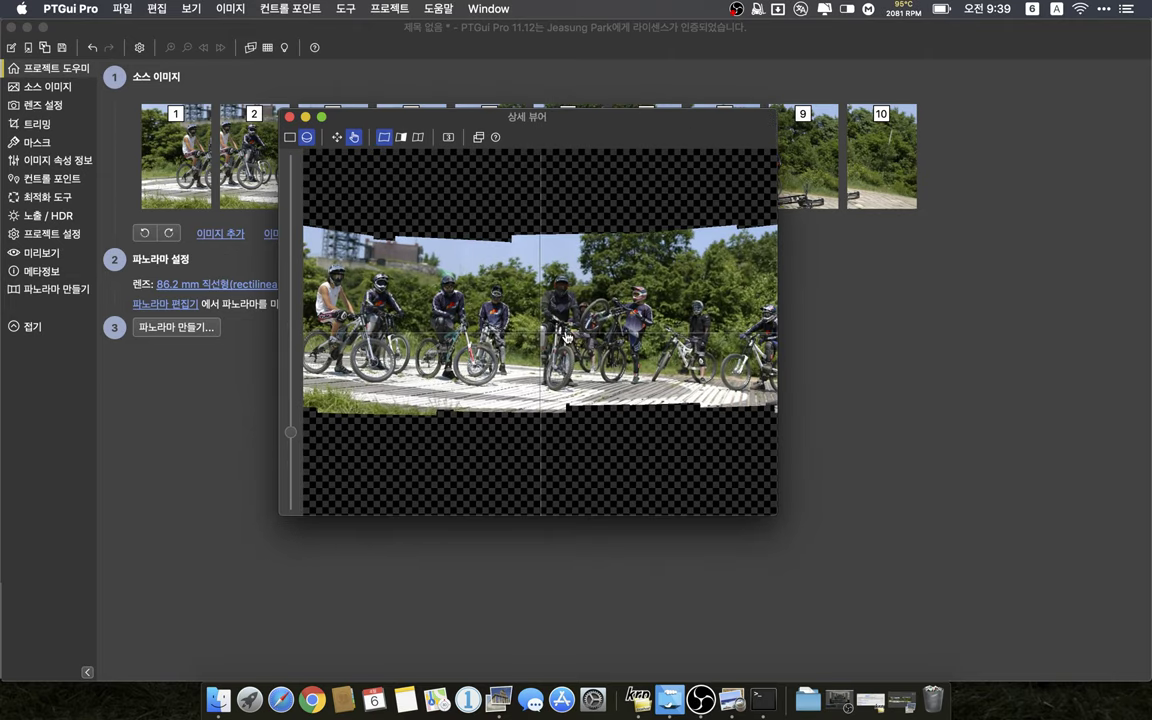
{"action": "scroll", "coordinate": [566, 338], "scroll_direction": "down", "scroll_amount": 5}
{"action": "scroll", "coordinate": [566, 338], "scroll_direction": "up", "scroll_amount": 5}
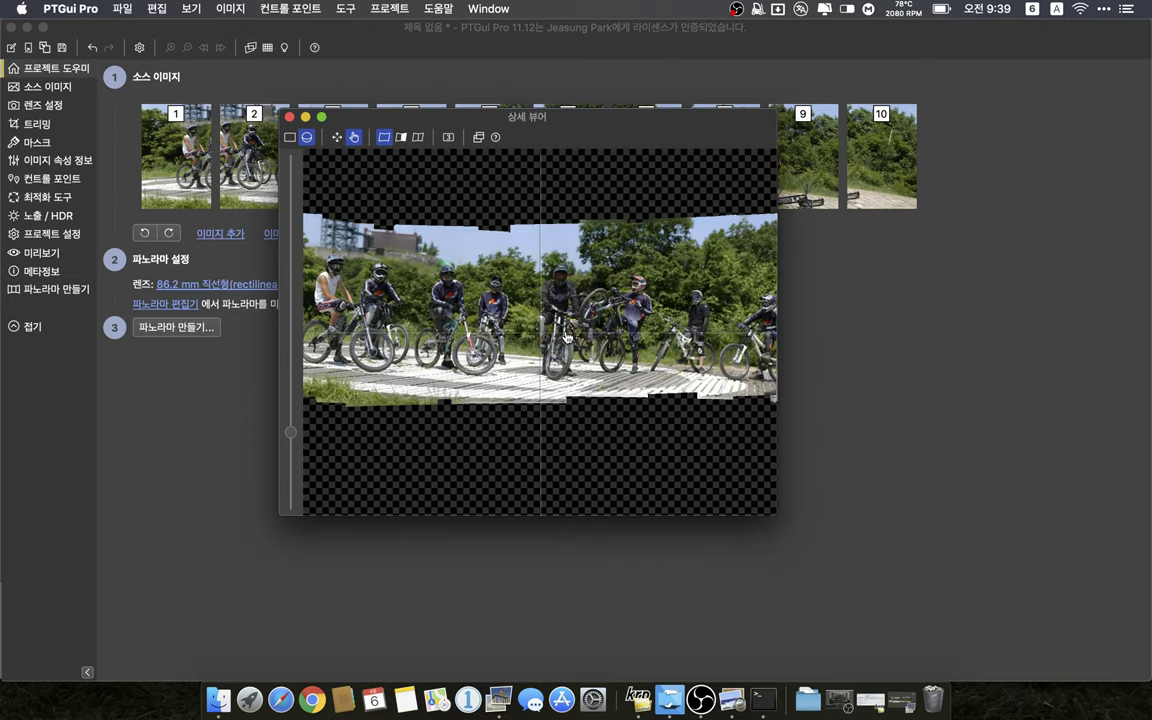
{"action": "scroll", "coordinate": [566, 338], "scroll_direction": "up", "scroll_amount": 10}
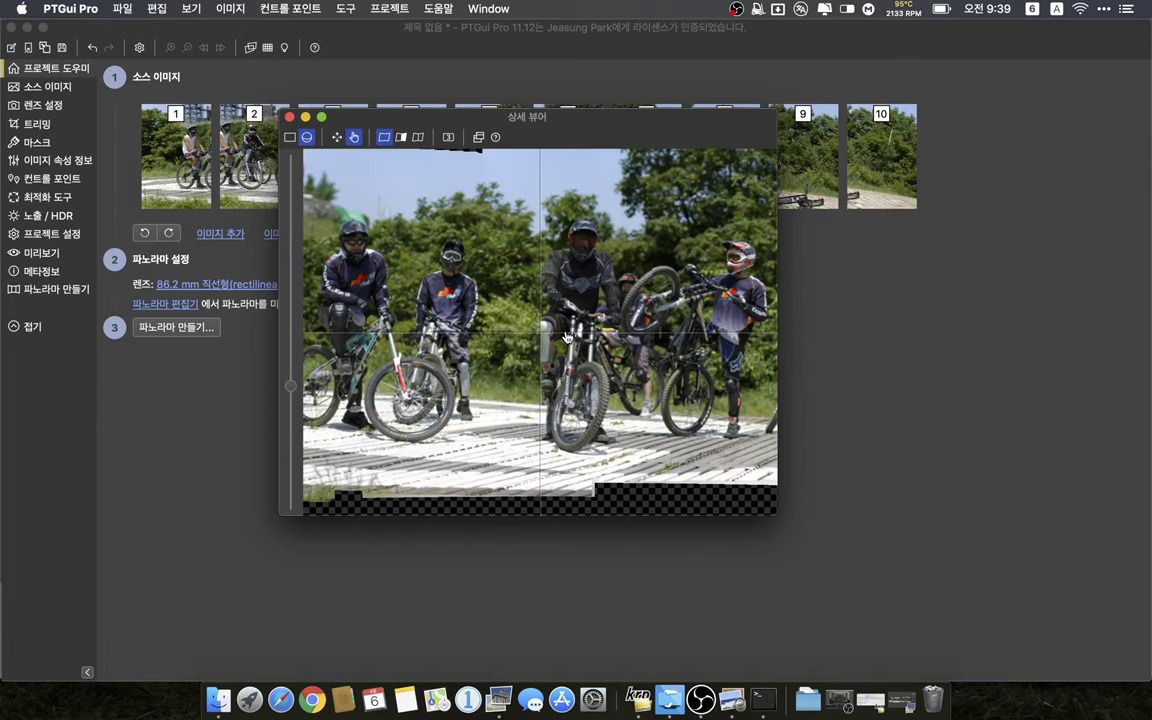
{"action": "scroll", "coordinate": [566, 338], "scroll_direction": "up", "scroll_amount": 4}
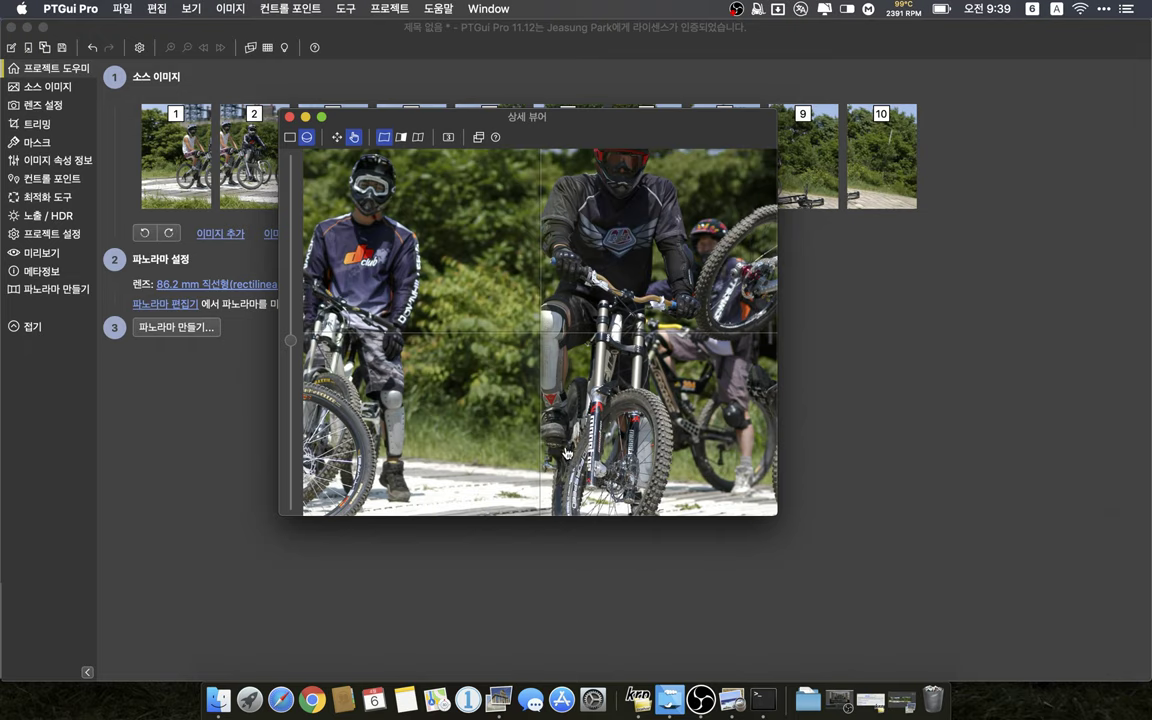
{"action": "left_click", "coordinate": [290, 118]}
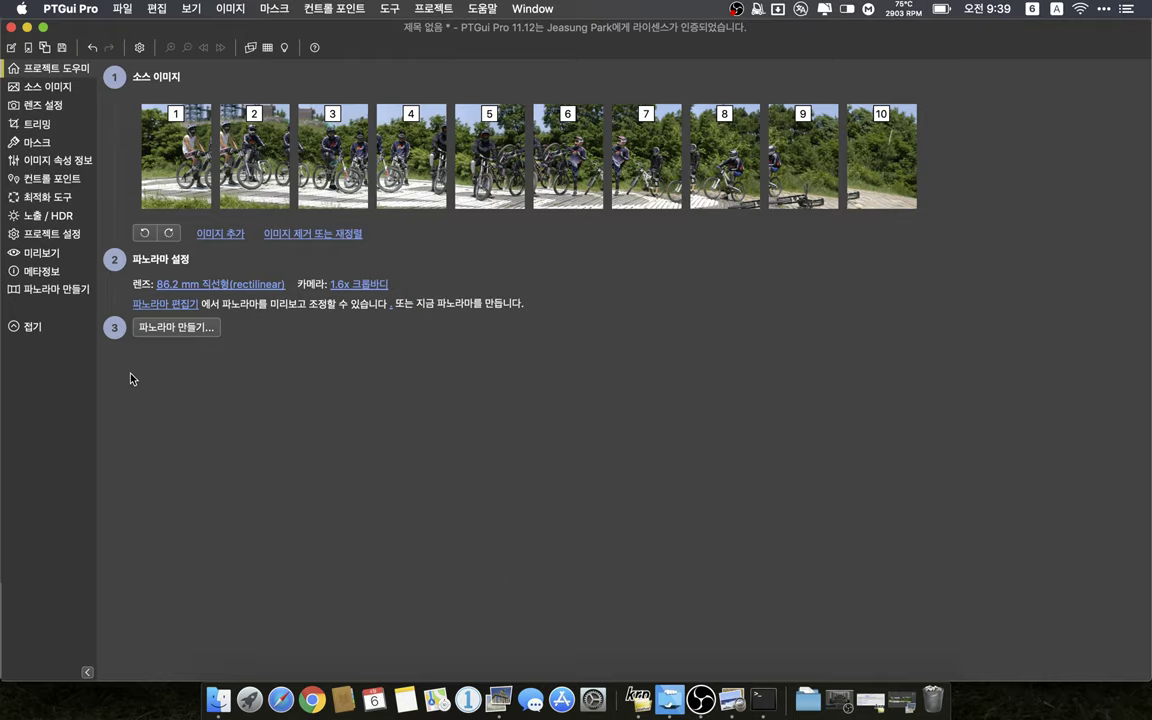
- Compare source images 4 and 5, and cover the cut-off rider in black and his bike in image 4 with a filled red exclusion mask
{"action": "left_click", "coordinate": [32, 143]}
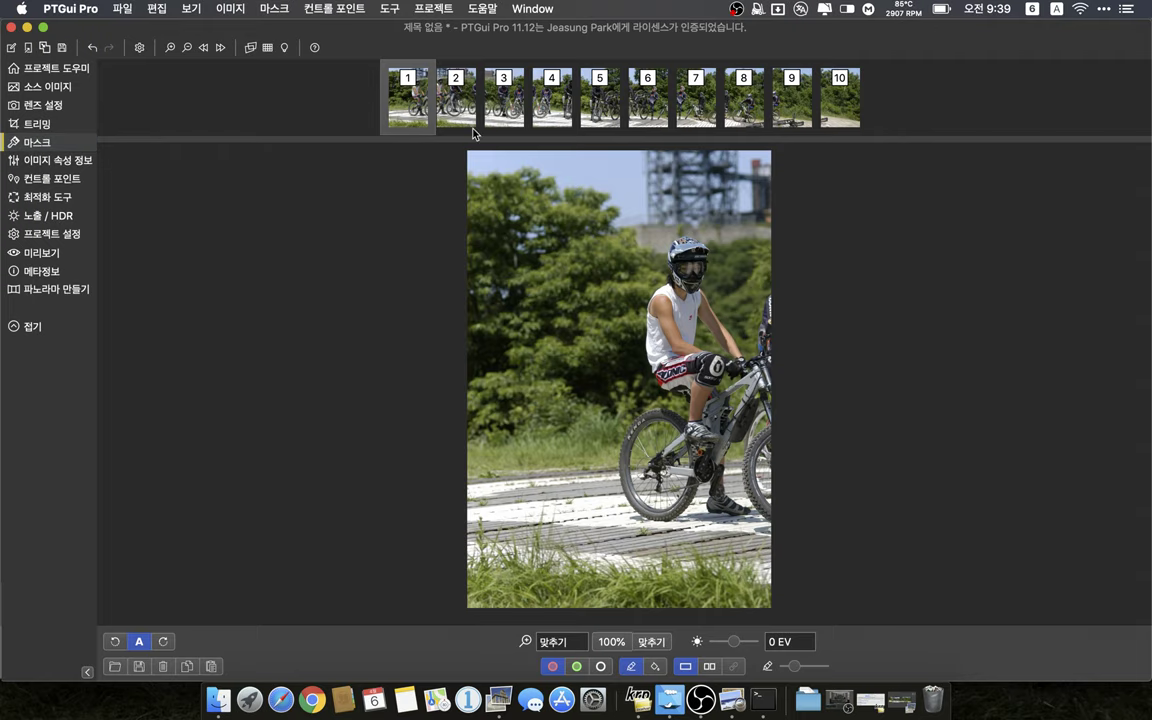
{"action": "left_click", "coordinate": [602, 119]}
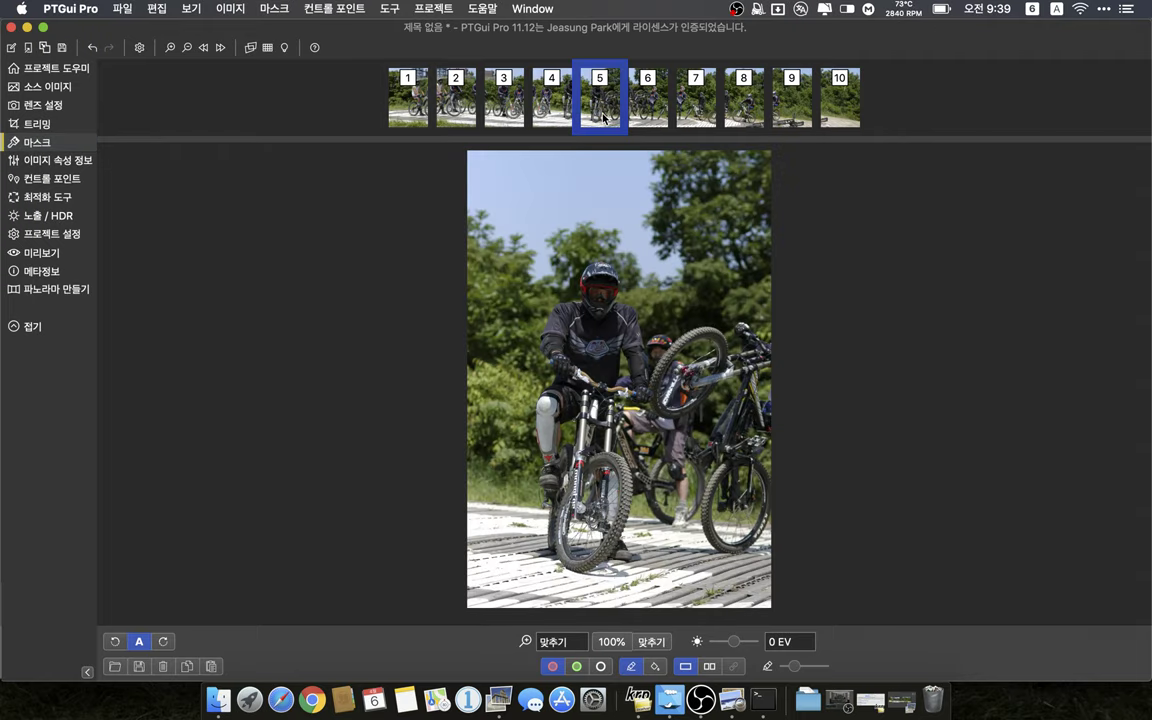
{"action": "left_click", "coordinate": [513, 108]}
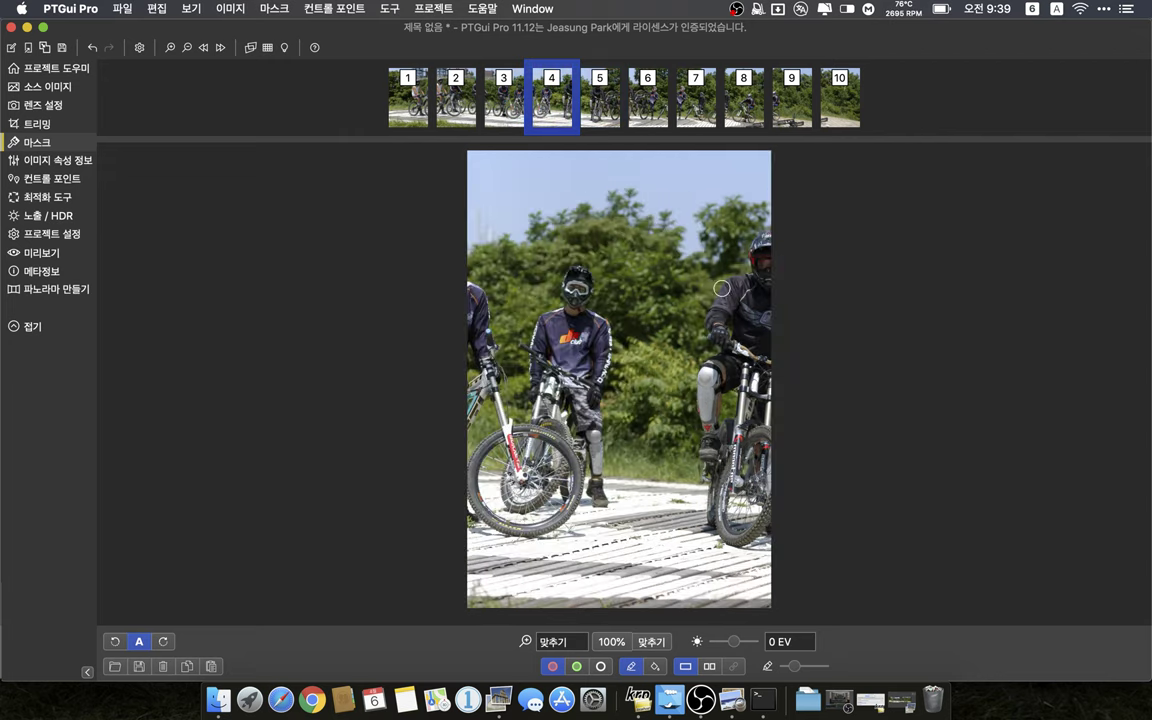
{"action": "left_click", "coordinate": [609, 113]}
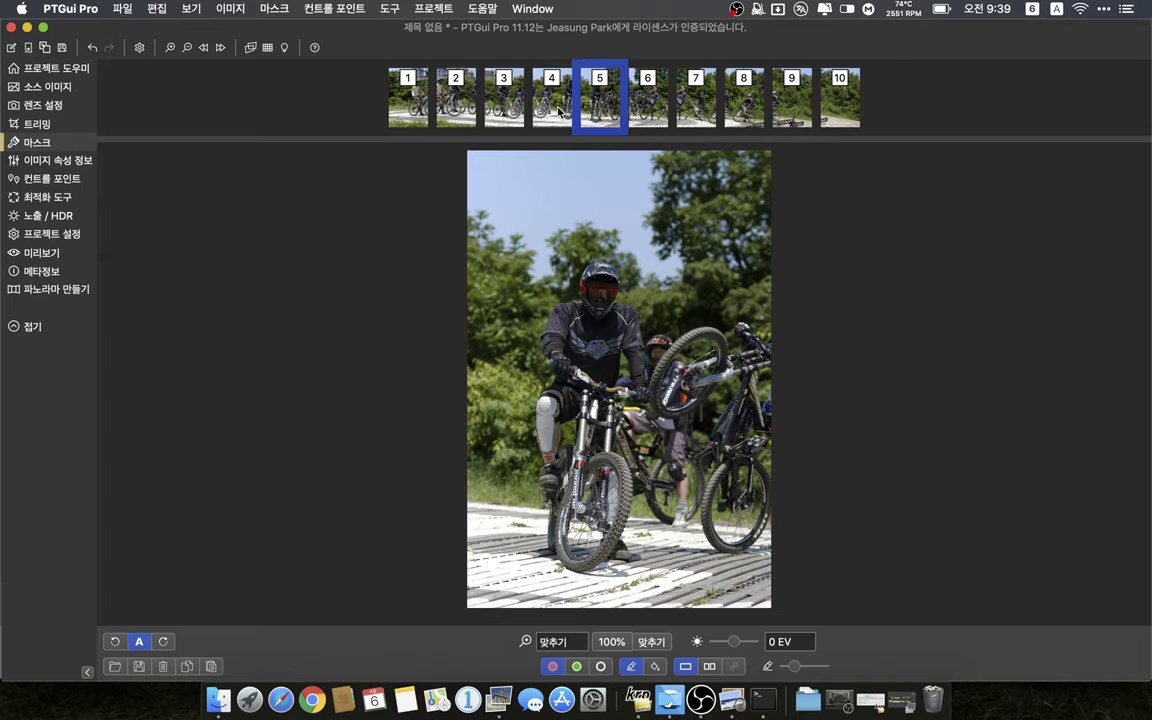
{"action": "left_click", "coordinate": [559, 113]}
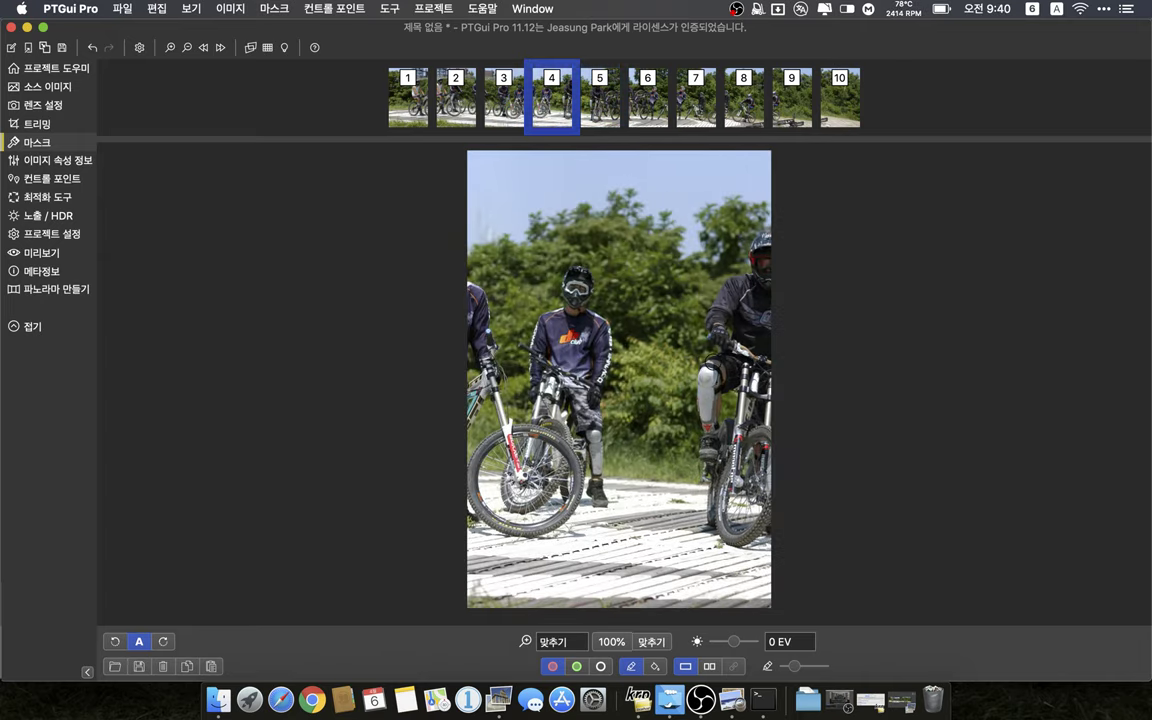
{"action": "left_click", "coordinate": [593, 104]}
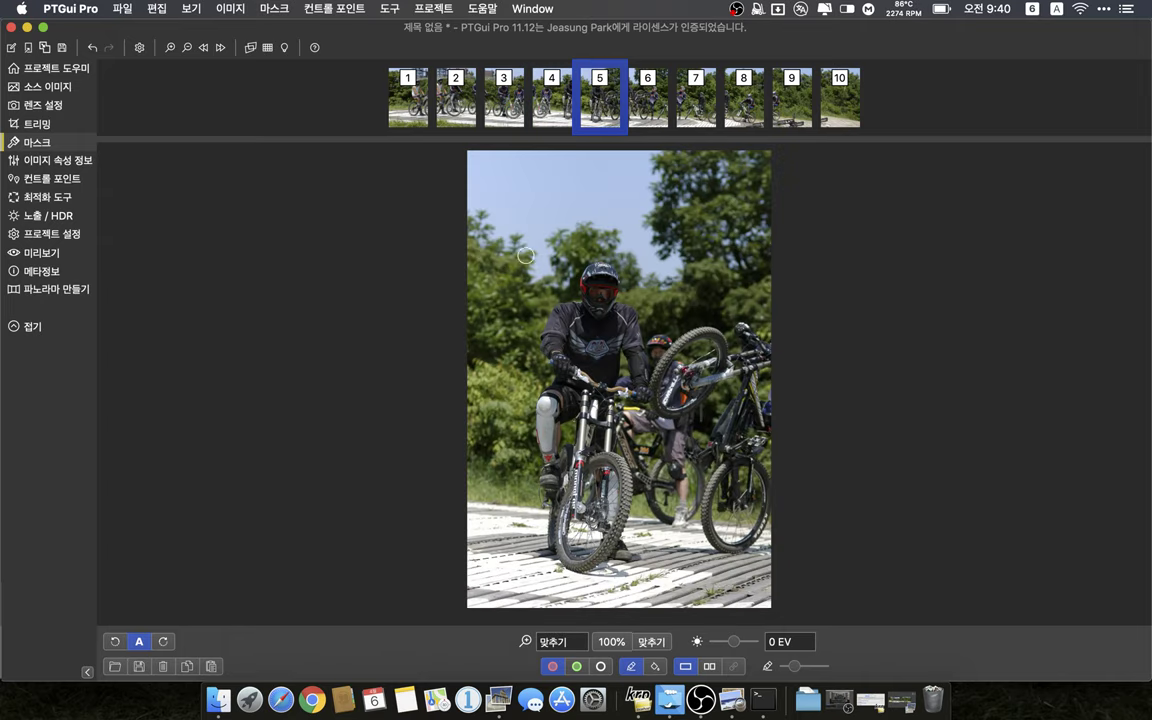
{"action": "left_click", "coordinate": [560, 92]}
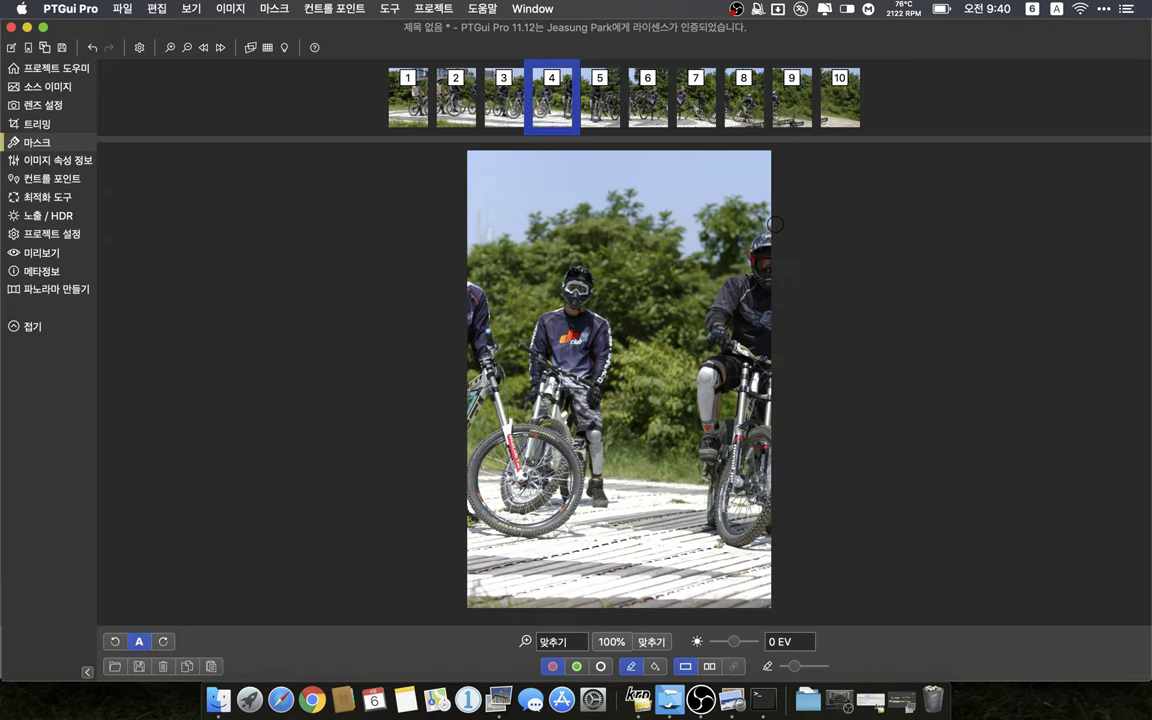
{"action": "mouse_move", "coordinate": [775, 224]}
{"action": "left_mouse_down"}
{"action": "mouse_move", "coordinate": [713, 313]}
{"action": "mouse_move", "coordinate": [703, 356]}
{"action": "mouse_move", "coordinate": [707, 529]}
{"action": "mouse_move", "coordinate": [743, 559]}
{"action": "mouse_move", "coordinate": [813, 572]}
{"action": "left_mouse_up"}
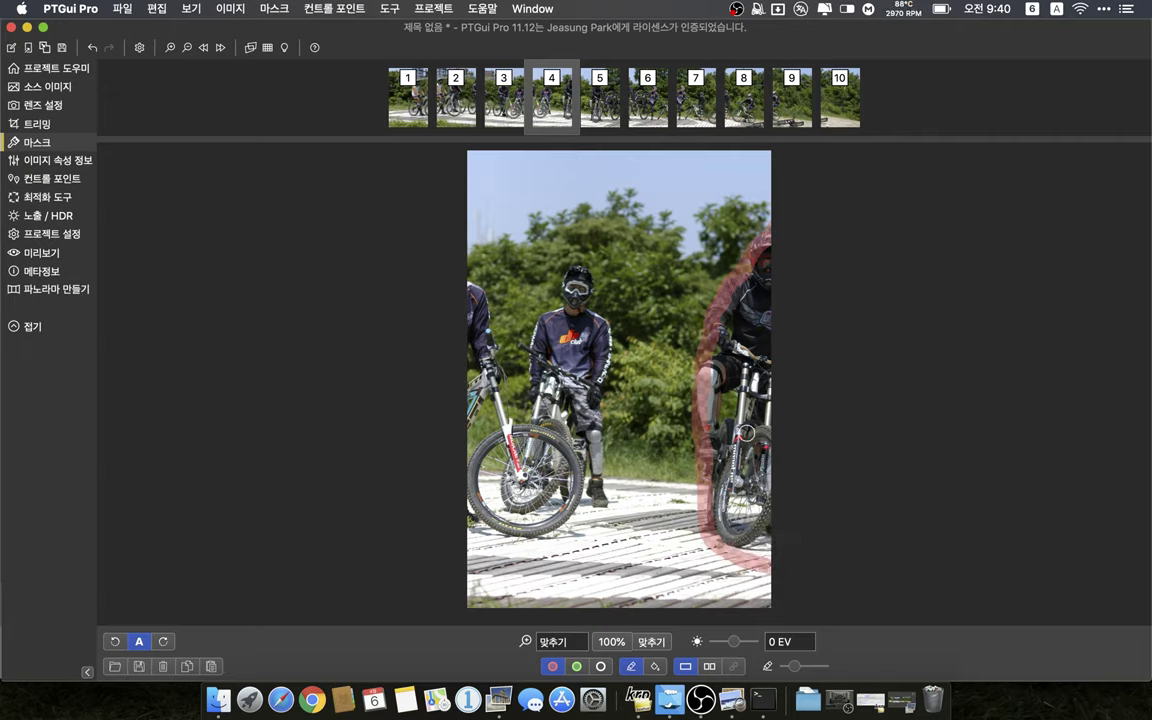
{"action": "left_click", "coordinate": [747, 434]}
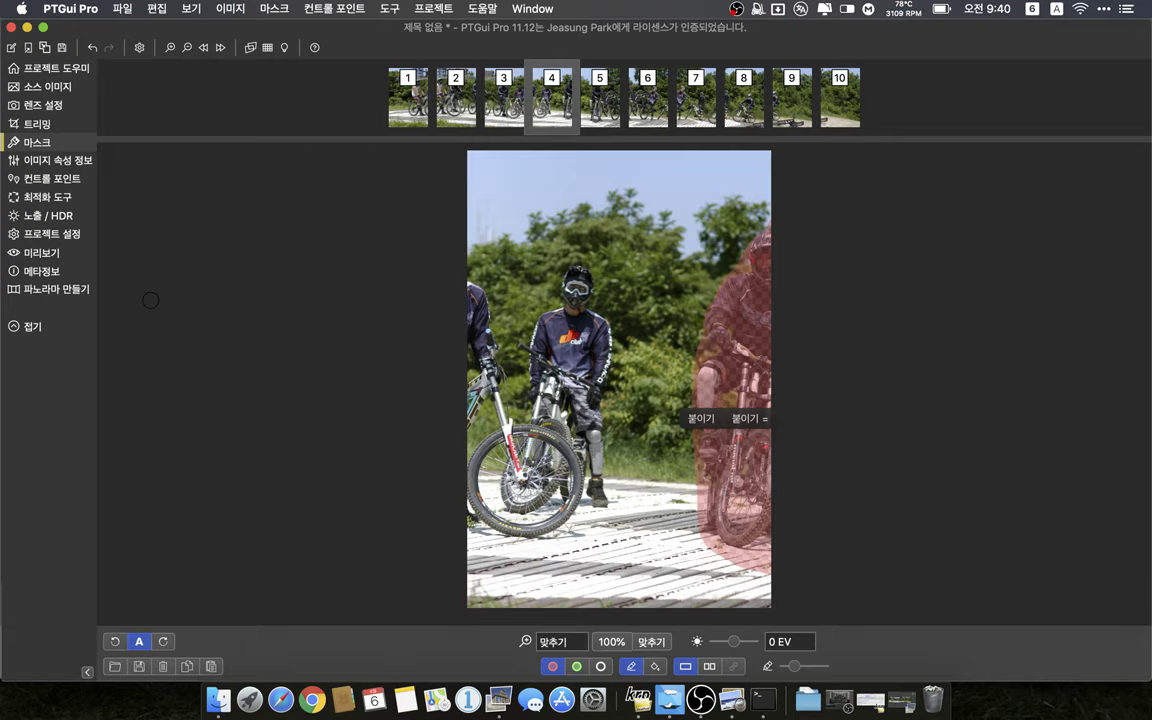
- Crop the panorama around the riders, trimming the uneven upper and lower borders and the surplus scenery on both sides, and close the panorama editor
{"action": "left_click", "coordinate": [250, 48]}
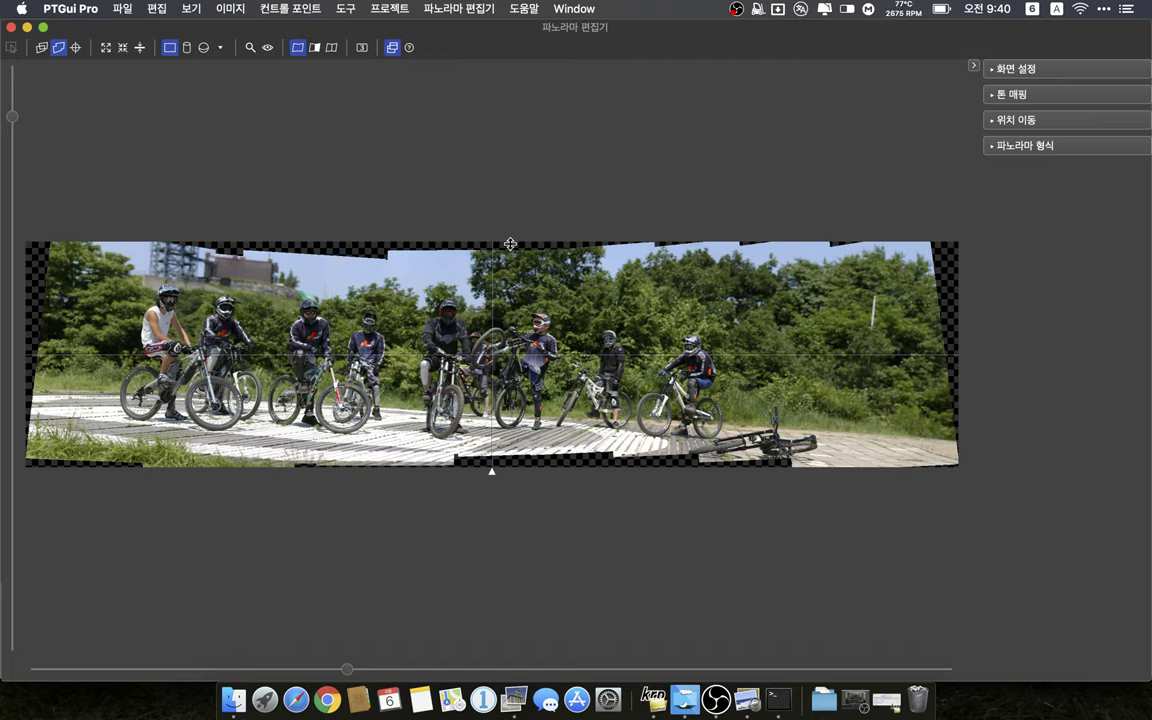
{"action": "left_click_drag", "start_coordinate": [510, 246], "coordinate": [513, 265]}
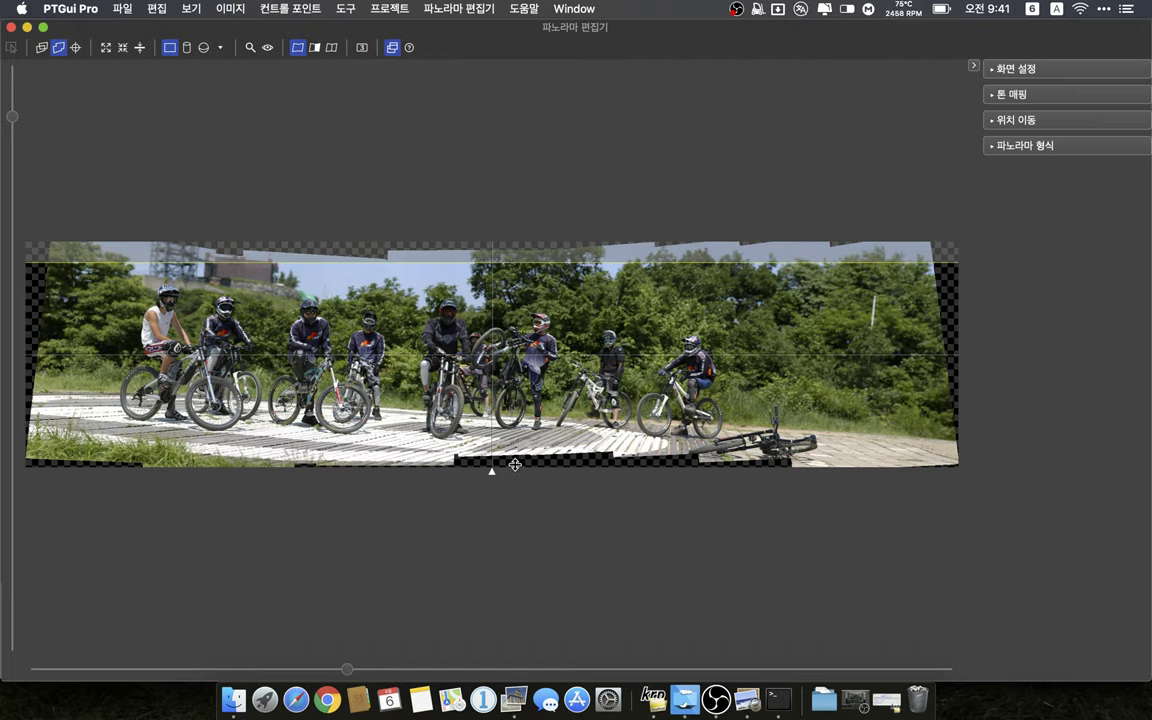
{"action": "left_click_drag", "start_coordinate": [515, 464], "coordinate": [511, 443]}
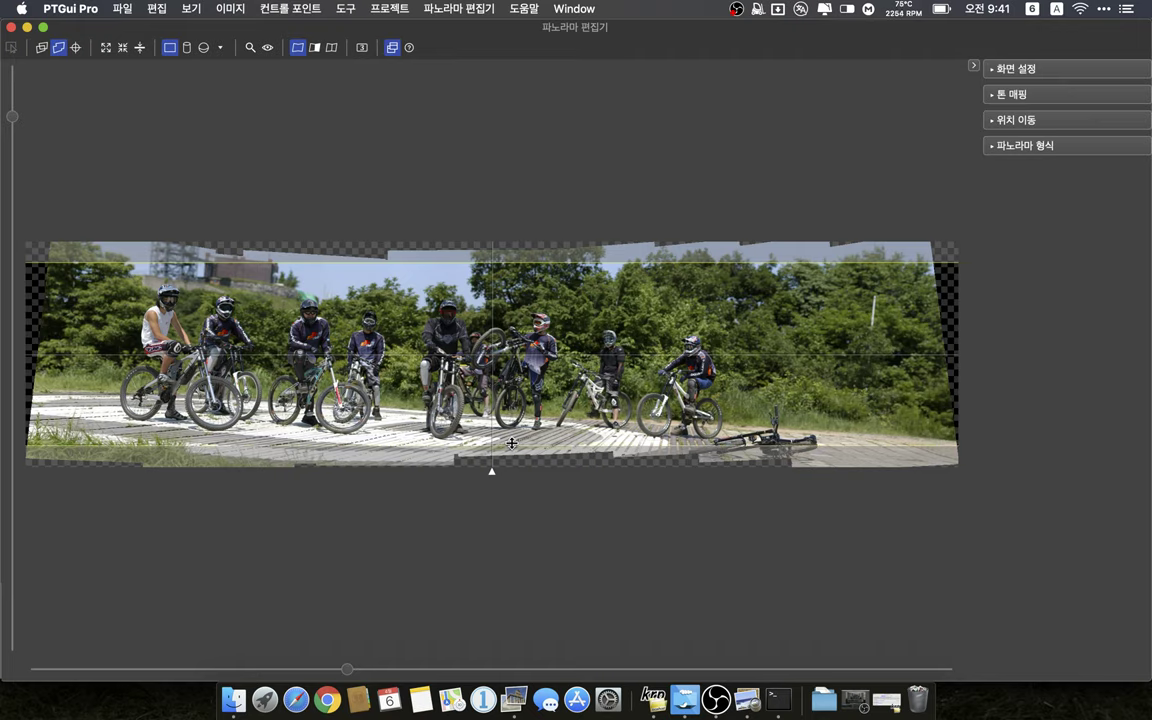
{"action": "left_click_drag", "start_coordinate": [511, 443], "coordinate": [512, 446]}
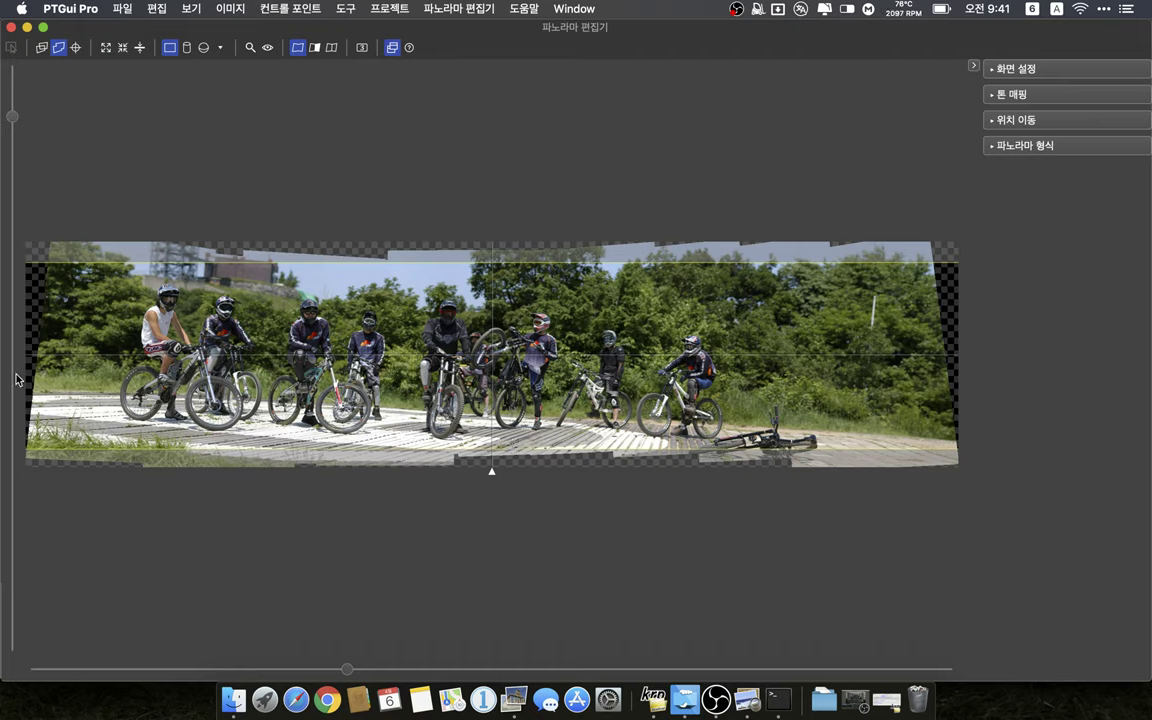
{"action": "left_click_drag", "start_coordinate": [29, 374], "coordinate": [102, 377]}
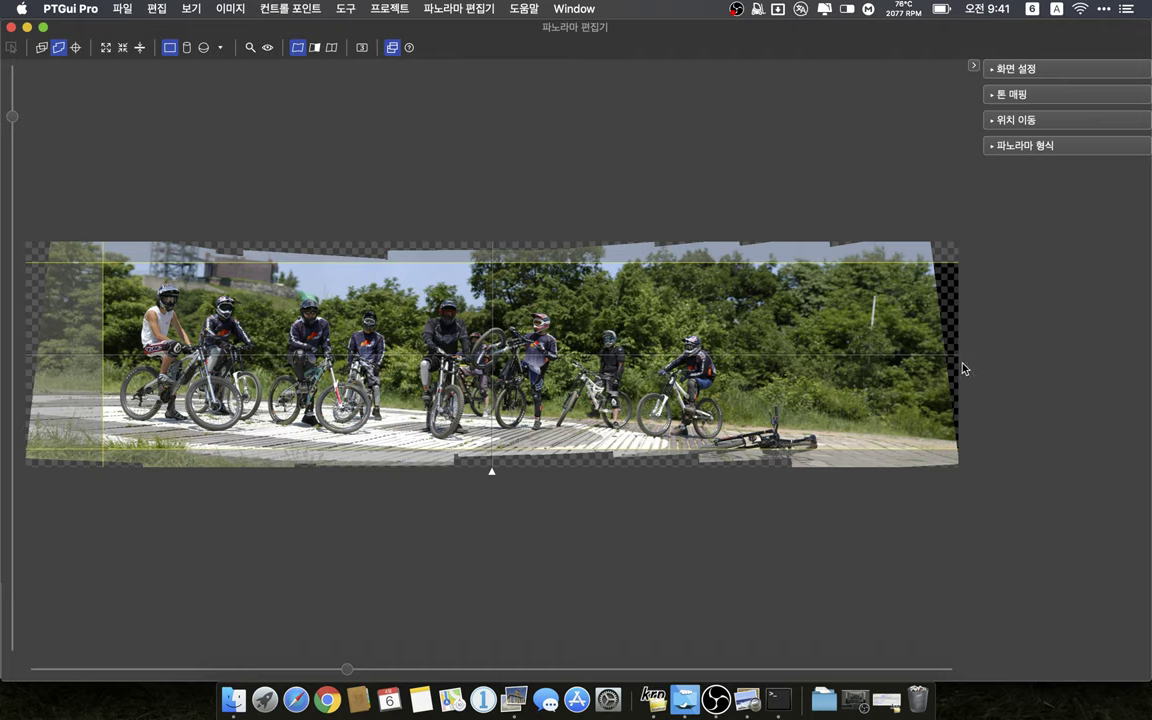
{"action": "left_click_drag", "start_coordinate": [956, 363], "coordinate": [748, 367]}
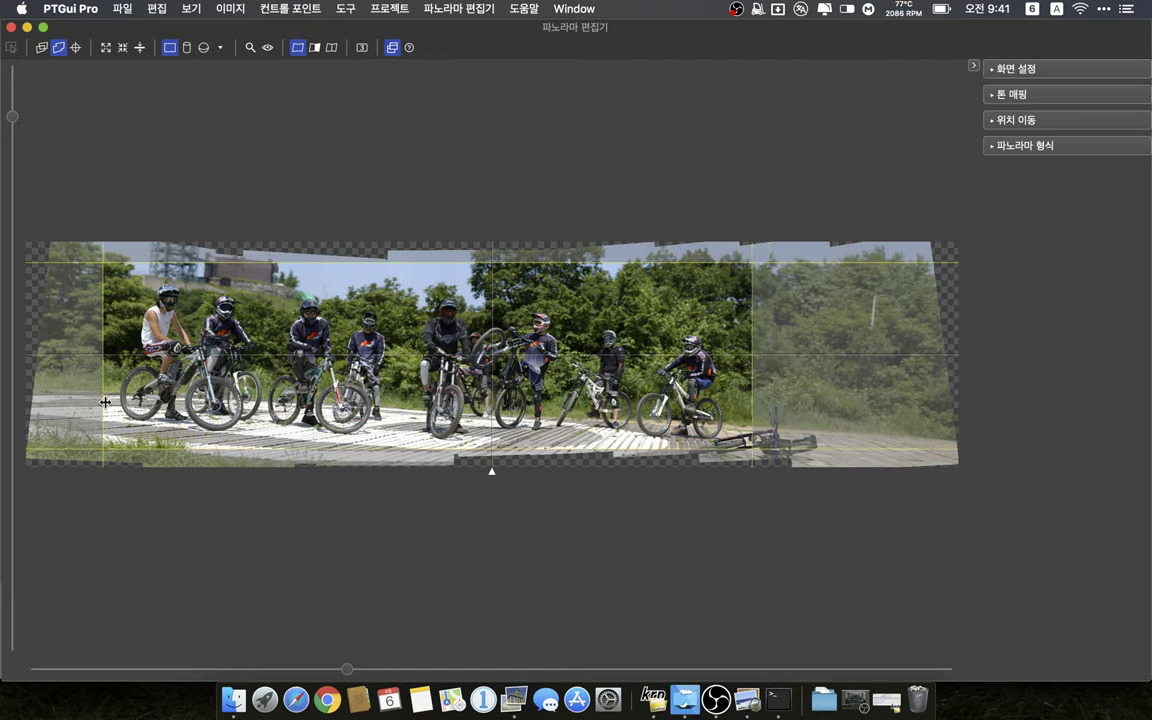
{"action": "left_click_drag", "start_coordinate": [104, 402], "coordinate": [99, 402]}
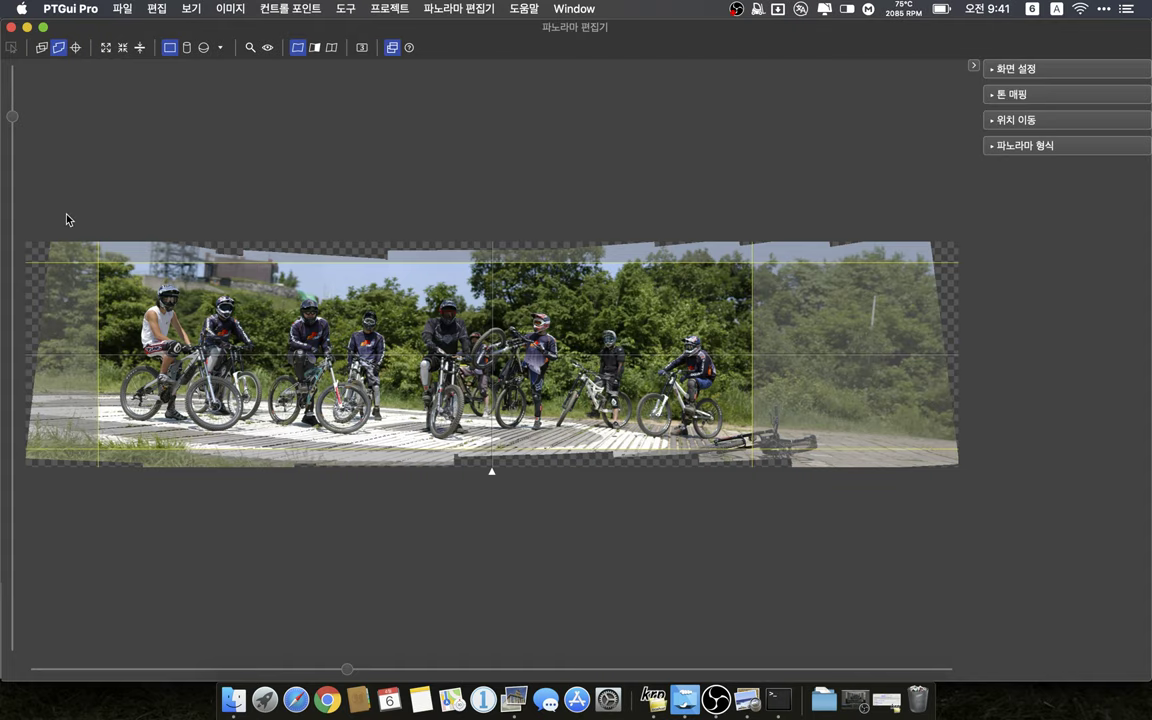
{"action": "left_click", "coordinate": [11, 27]}
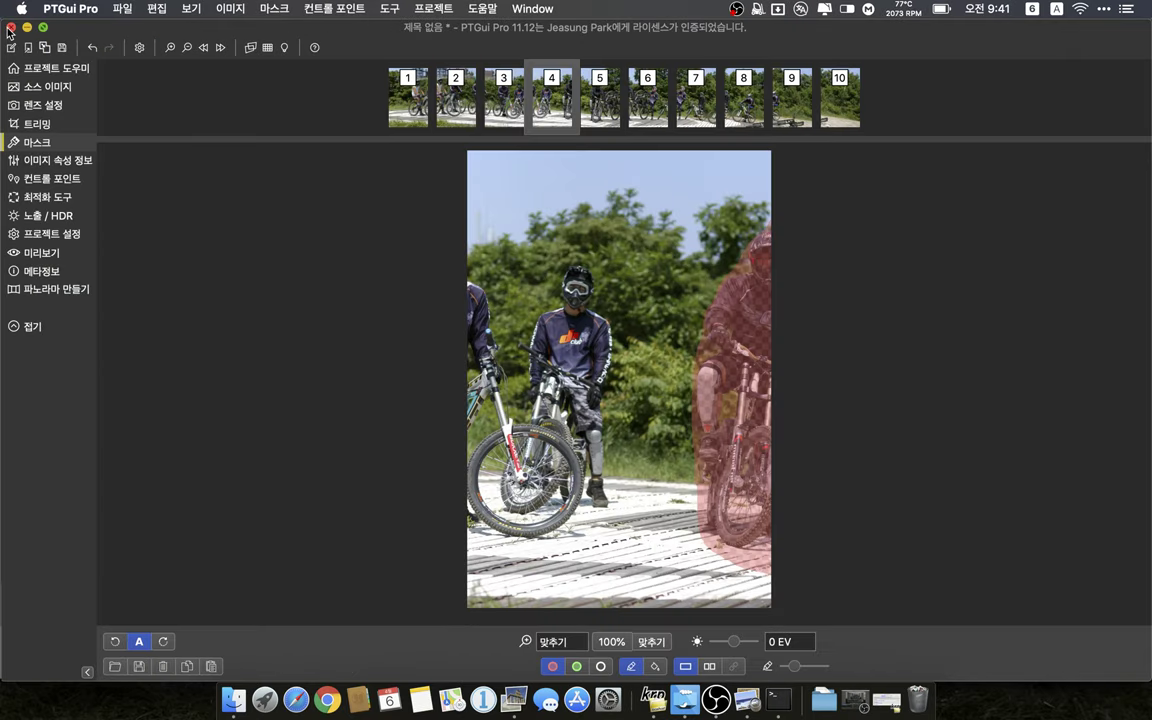
- Set the output panorama's width to 5000 pixels in the Create Panorama settings
{"action": "left_click", "coordinate": [50, 290]}
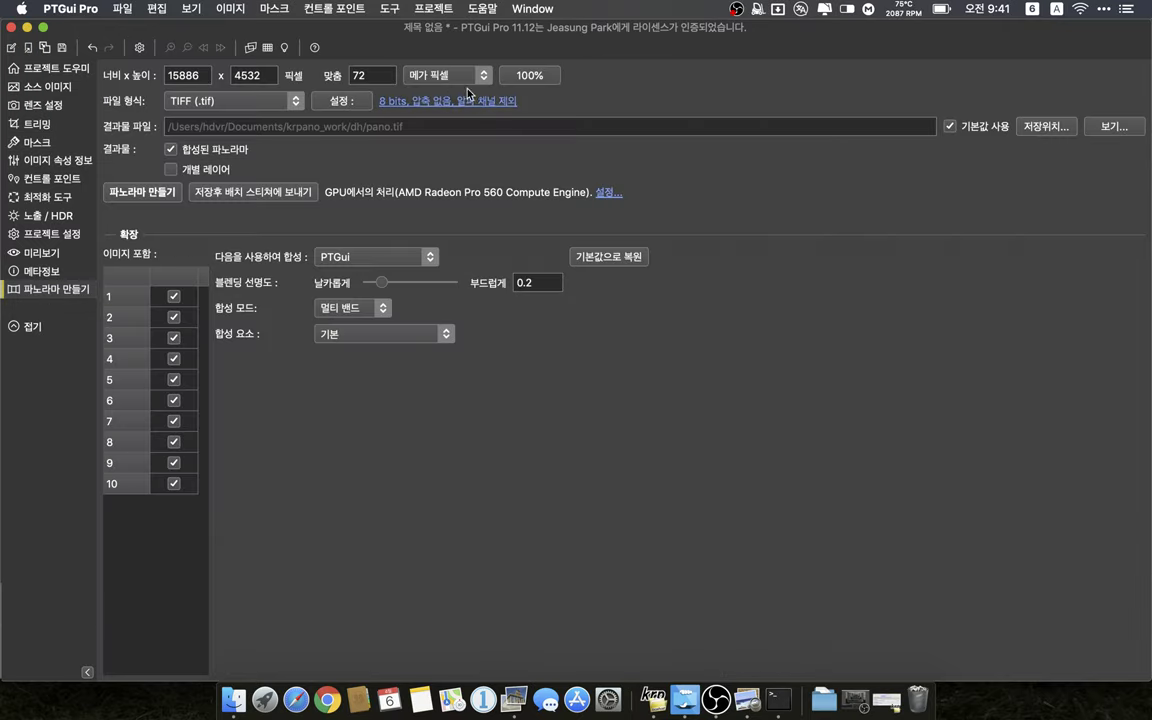
{"action": "left_click", "coordinate": [528, 76]}
{"action": "double_click", "coordinate": [174, 78]}
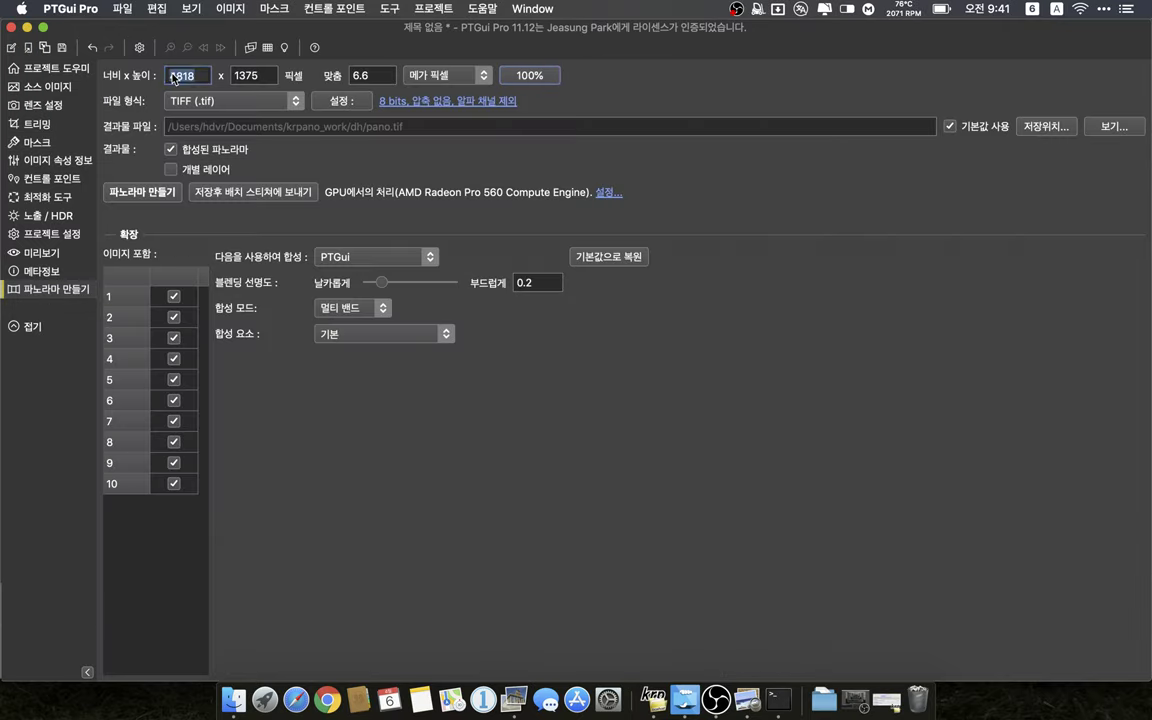
{"action": "type", "text": "5000"}
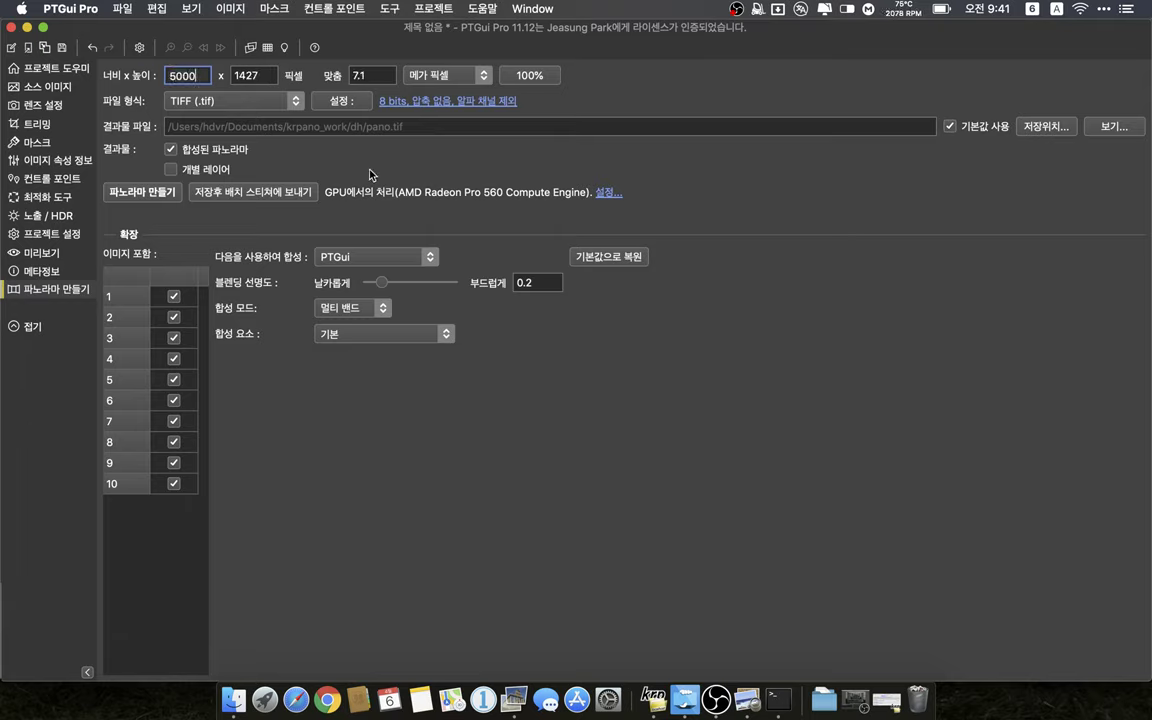
{"action": "key", "text": "Return"}
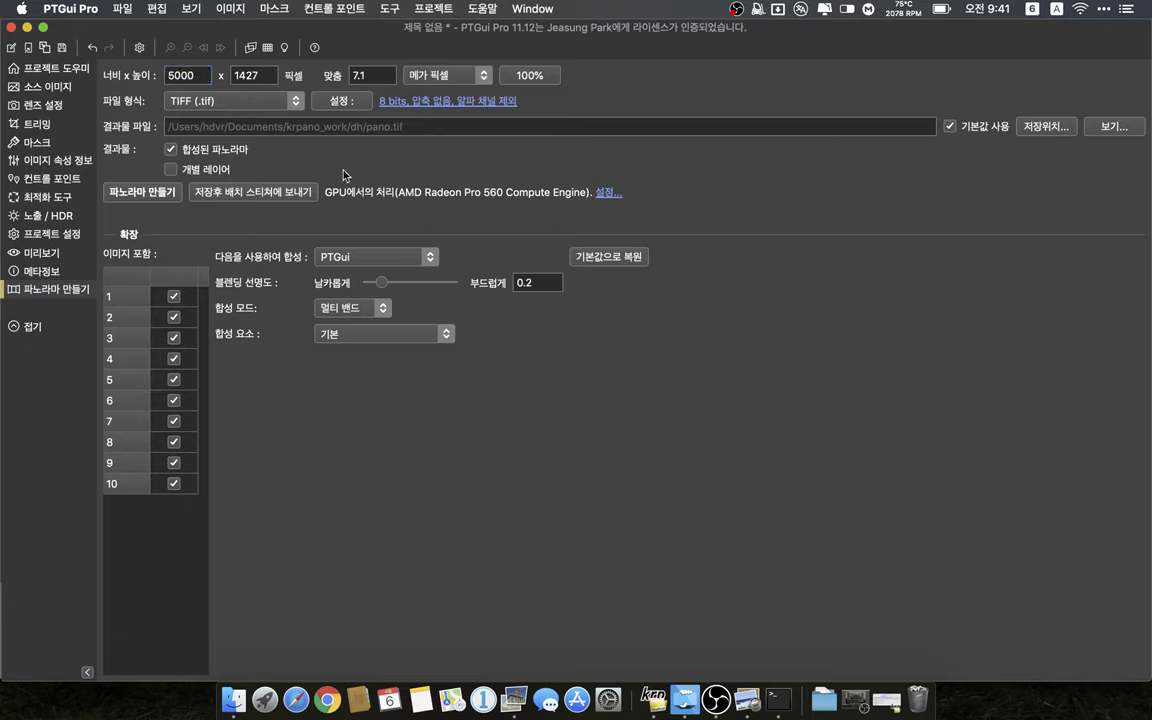